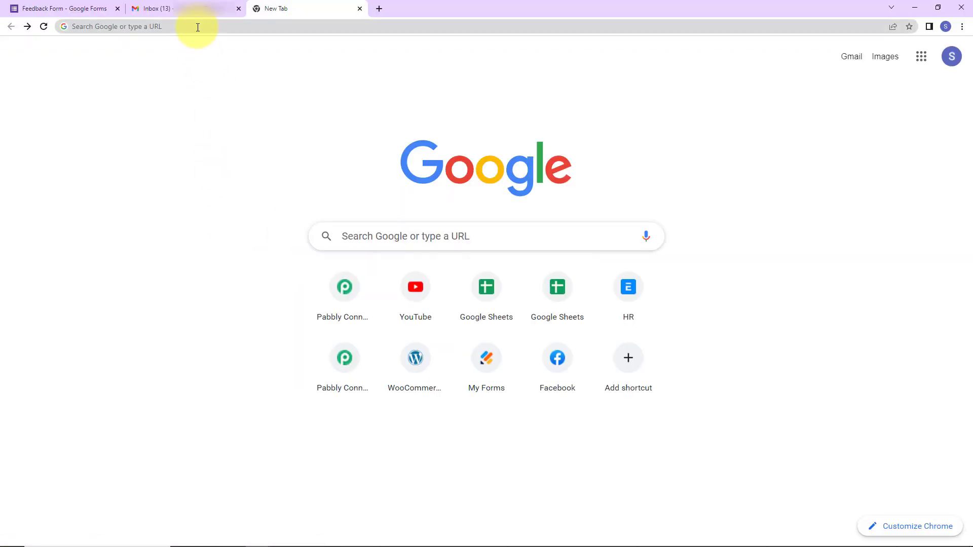
- Load pabbly.com/connect in the new Chrome tab from the 'pabb' address suggestion
{"action": "left_click", "coordinate": [198, 26]}
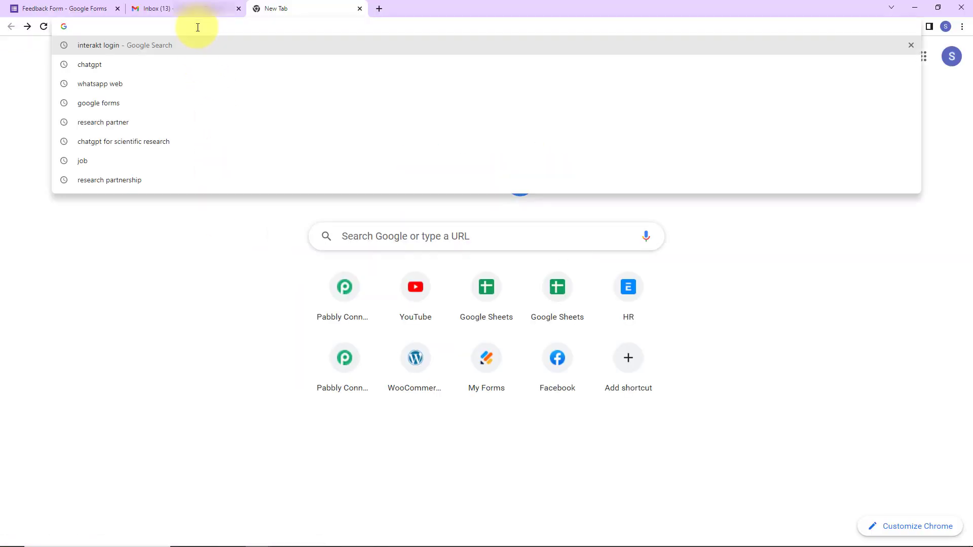
{"action": "type", "text": "pabb"}
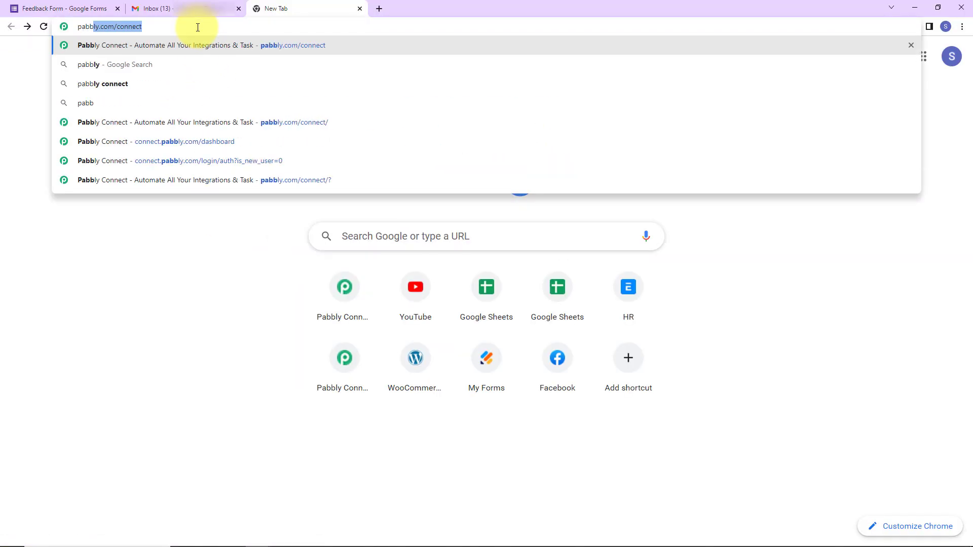
{"action": "key", "text": "Return"}
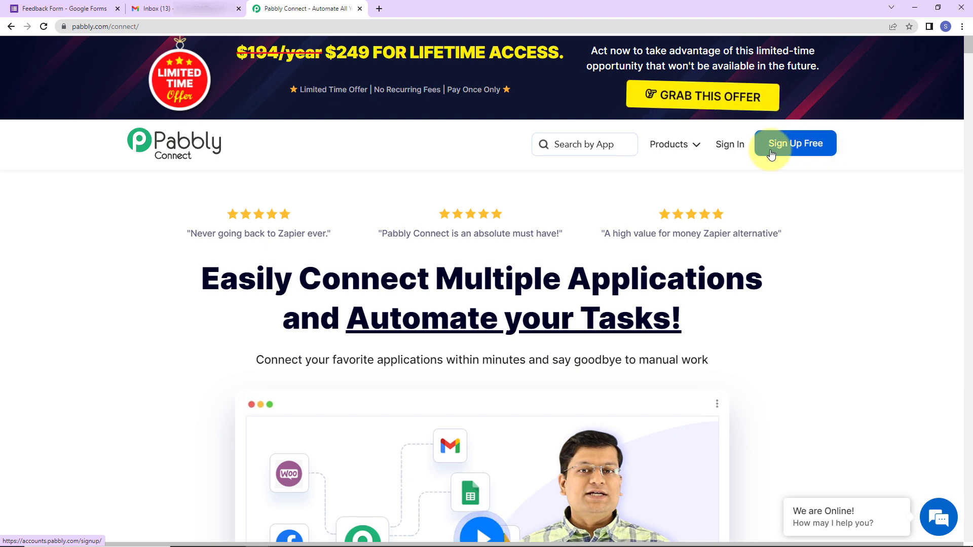
- Sign in to Pabbly, open Pabbly Connect, and start a new workflow from the dashboard
{"action": "left_click", "coordinate": [731, 146]}
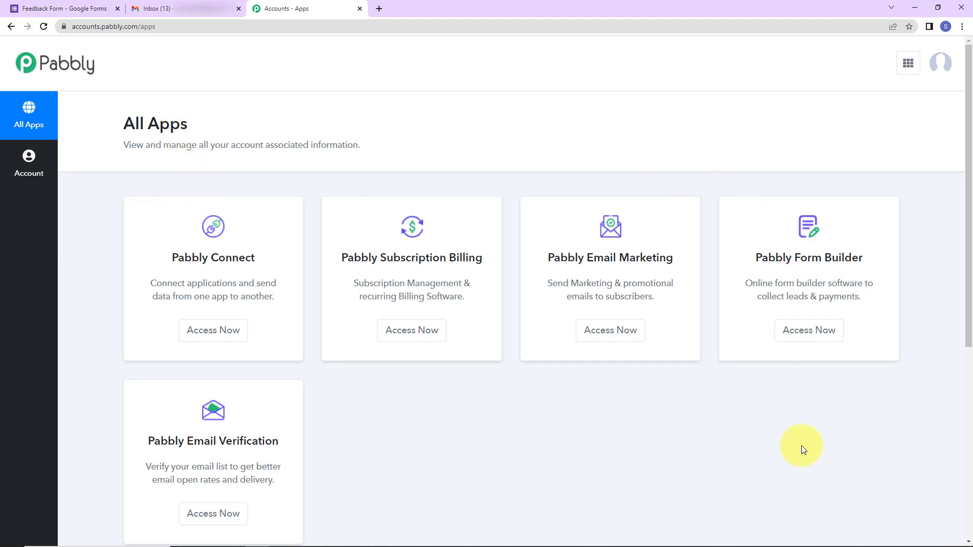
{"action": "left_click", "coordinate": [226, 337]}
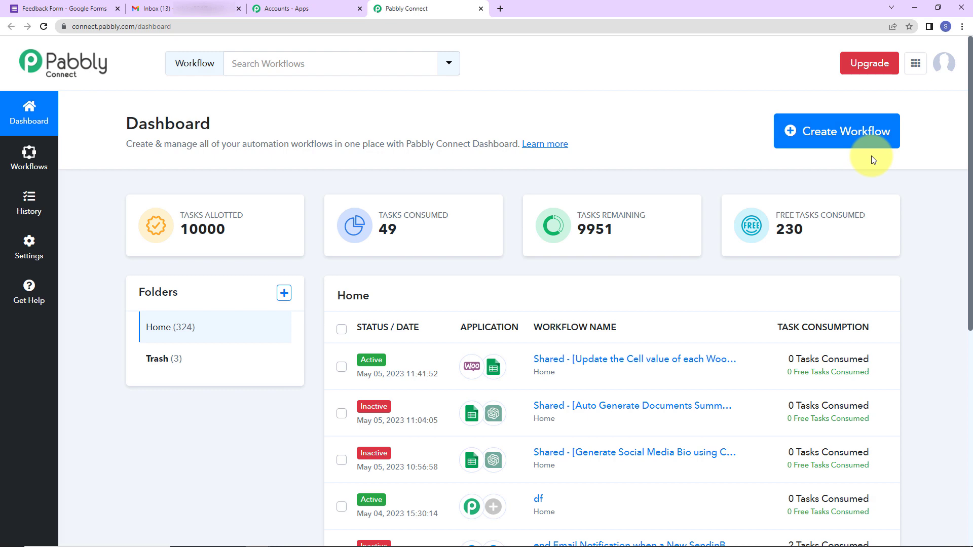
{"action": "left_click", "coordinate": [824, 136]}
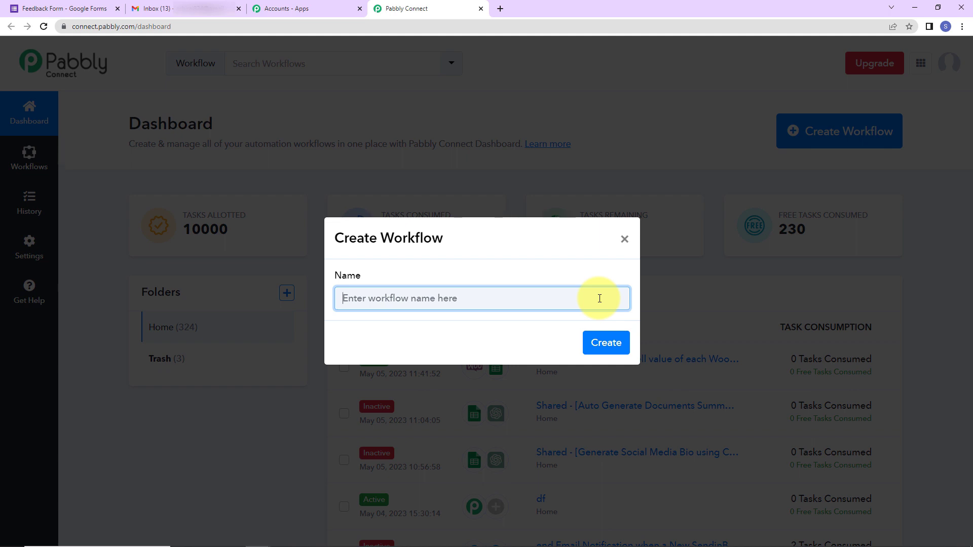
- Create a workflow named 'Google Forms Gmail Integration'
{"action": "left_click", "coordinate": [574, 299]}
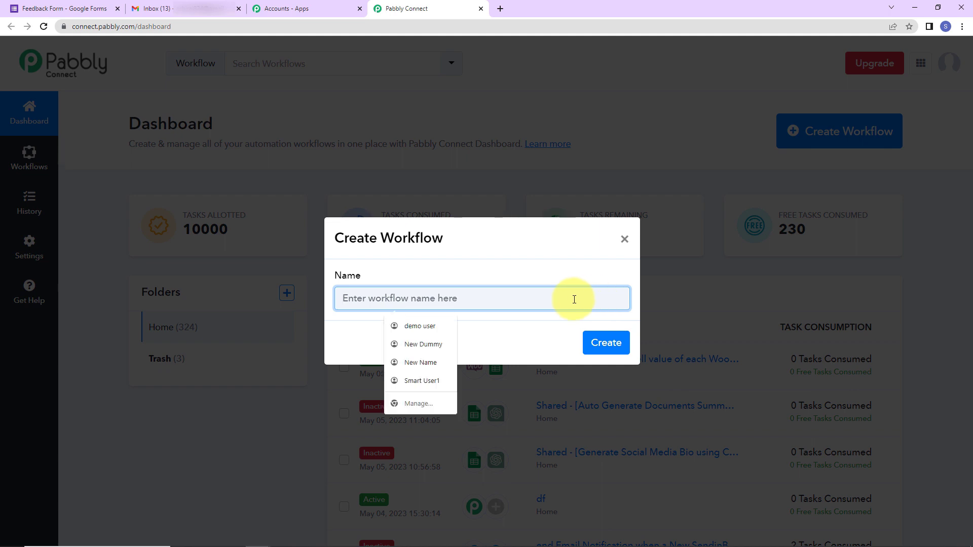
{"action": "type", "text": "Googl"}
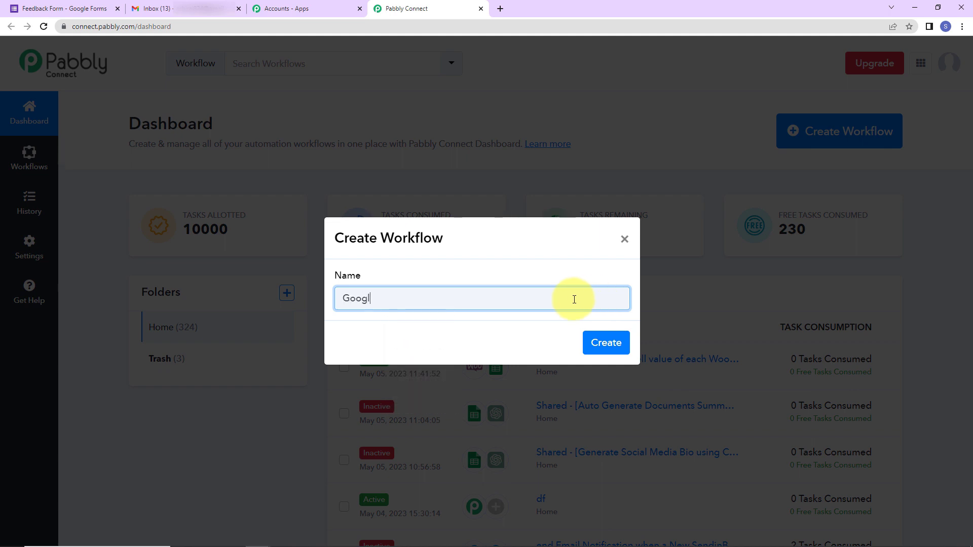
{"action": "type", "text": "e Forms Gmail Integration"}
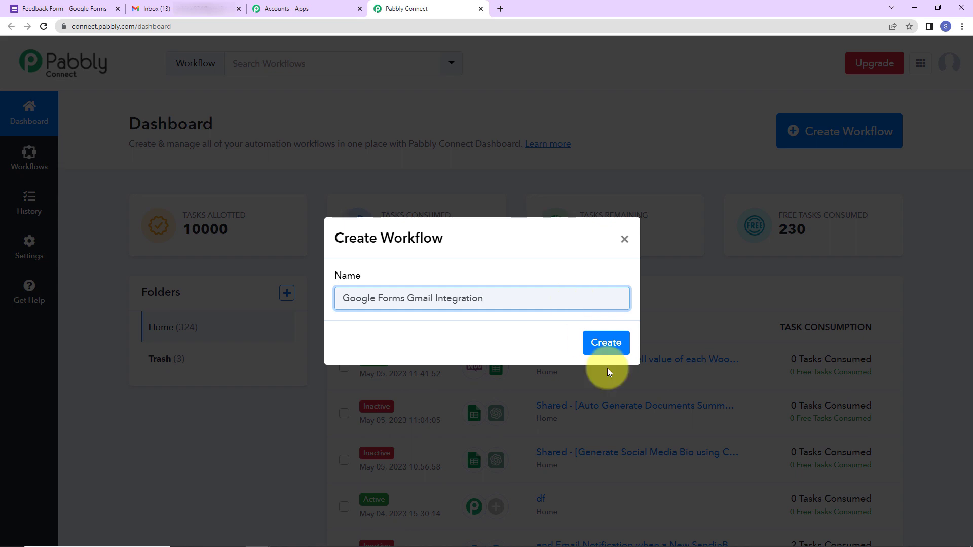
{"action": "left_click", "coordinate": [613, 342]}
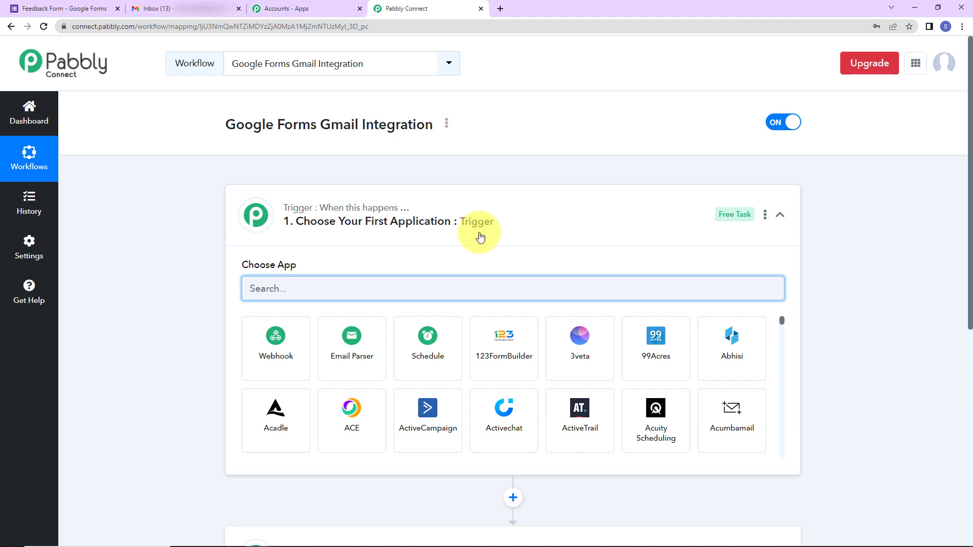
- Set the trigger app to Google Forms with the New Response Received event
{"action": "scroll", "coordinate": [500, 234], "scroll_direction": "down", "scroll_amount": 2}
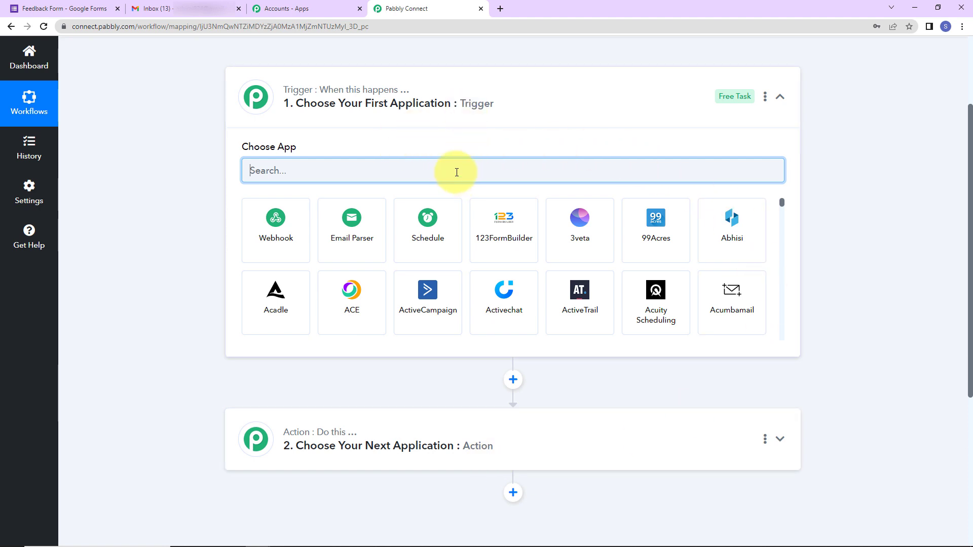
{"action": "type", "text": "google"}
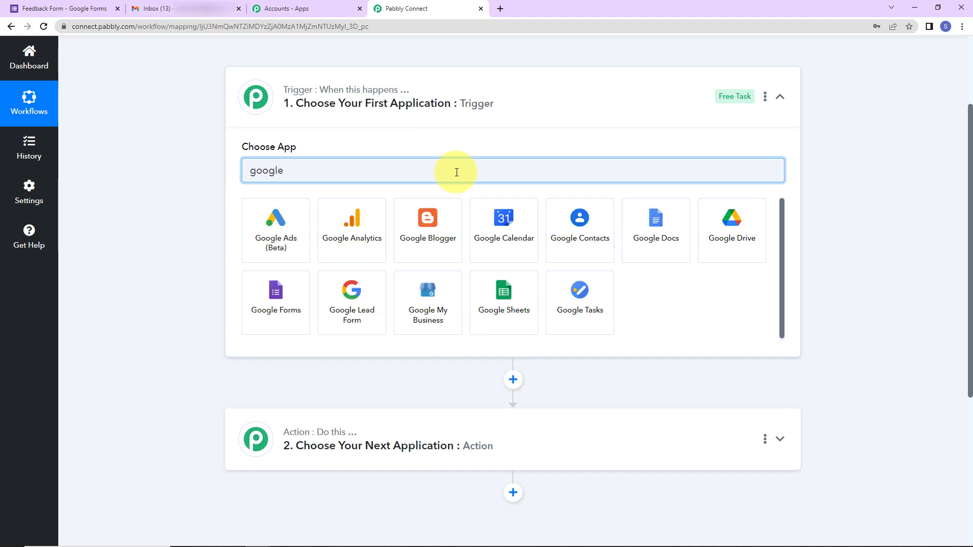
{"action": "left_click", "coordinate": [269, 291]}
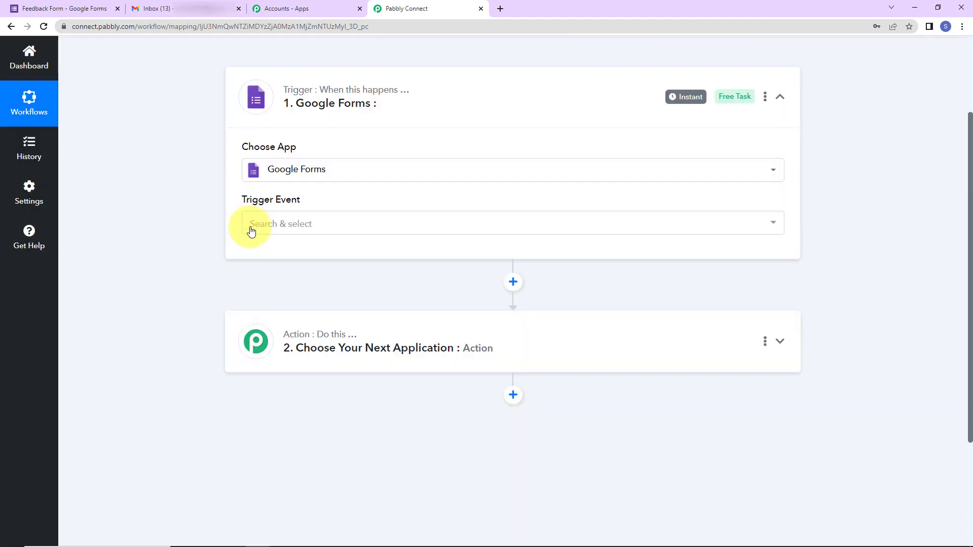
{"action": "mouse_move", "coordinate": [256, 199]}
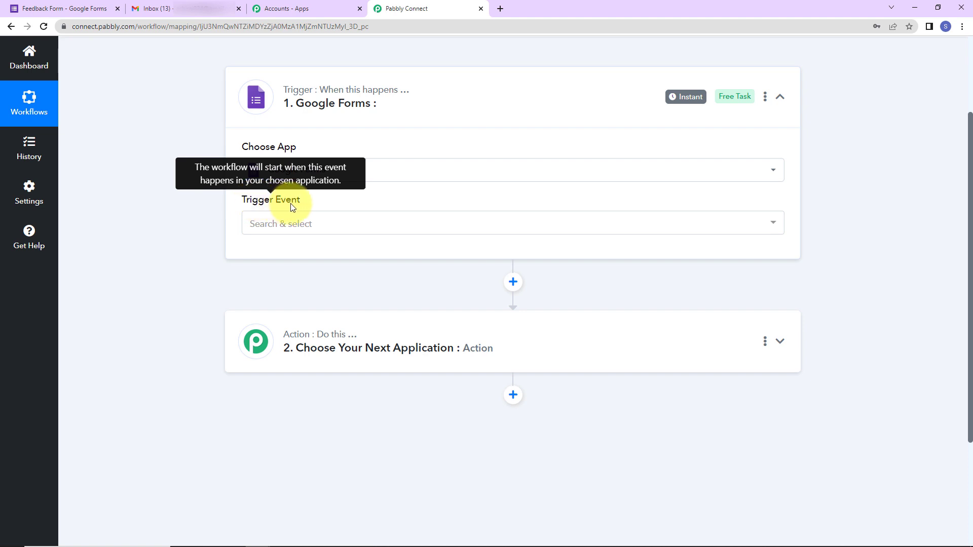
{"action": "left_click", "coordinate": [283, 224]}
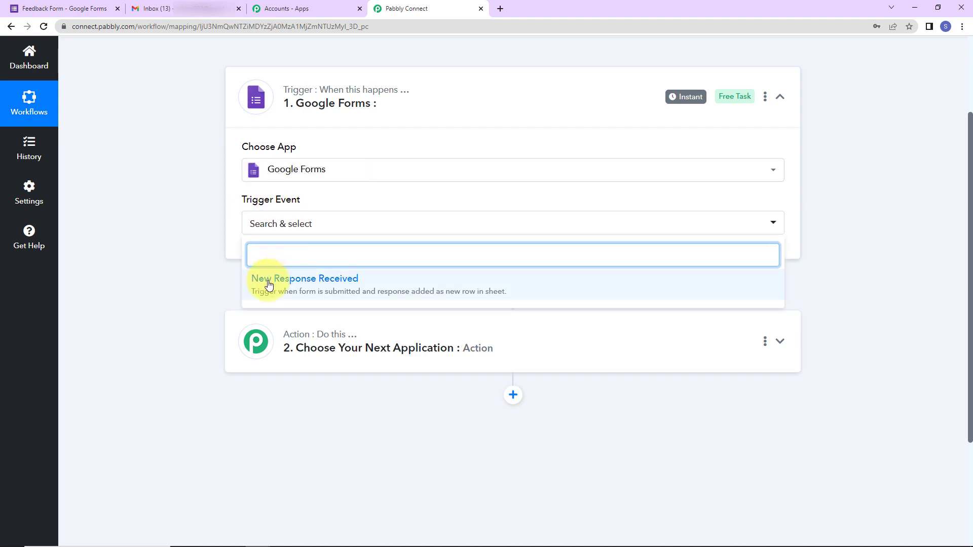
{"action": "left_click", "coordinate": [398, 282]}
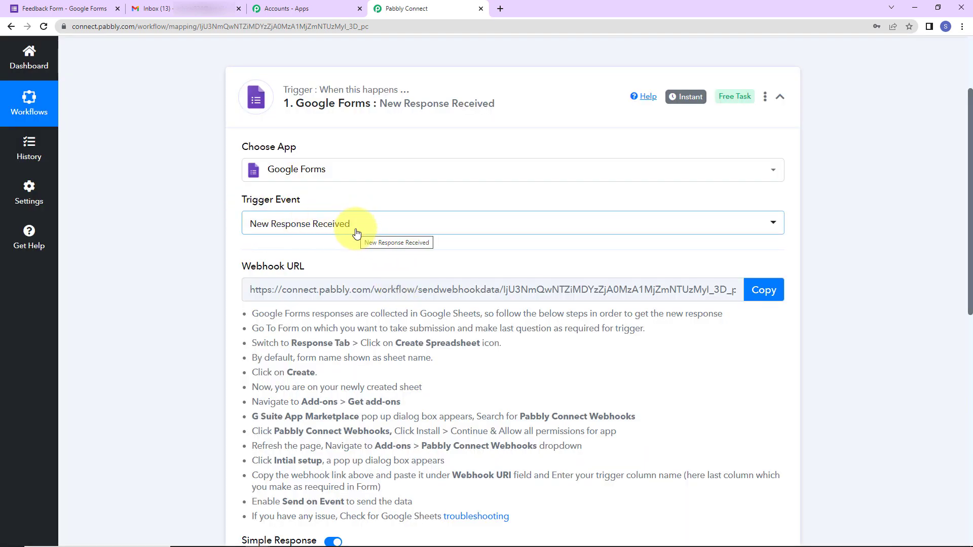
- Copy the trigger's webhook URL and review the Google Sheets setup instructions before moving to Google Forms
{"action": "mouse_move", "coordinate": [700, 103]}
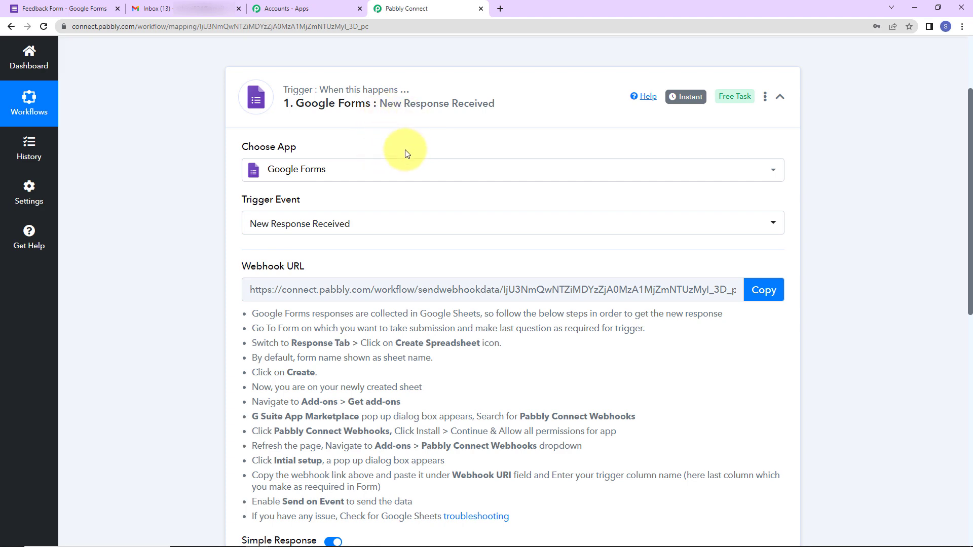
{"action": "scroll", "coordinate": [406, 162], "scroll_direction": "down", "scroll_amount": 2}
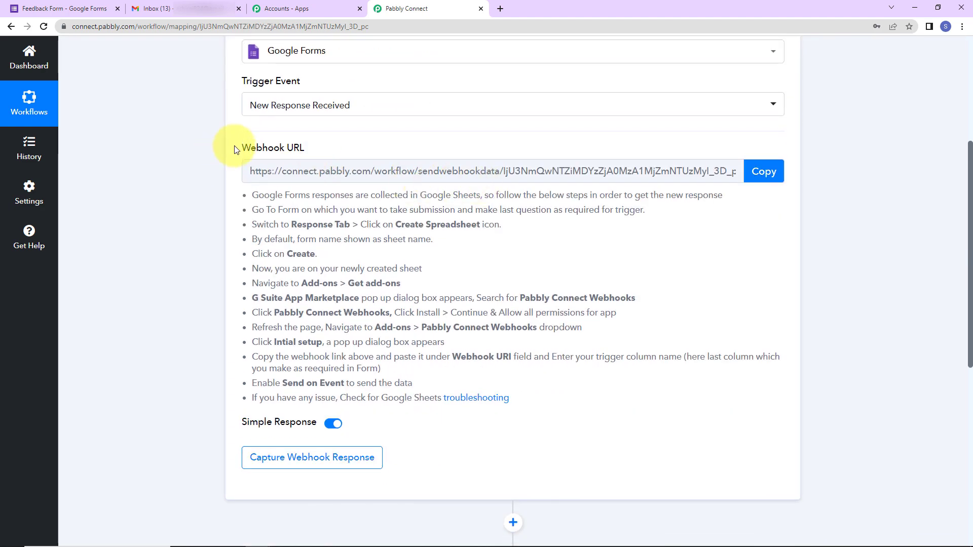
{"action": "left_click_drag", "start_coordinate": [237, 147], "coordinate": [316, 150]}
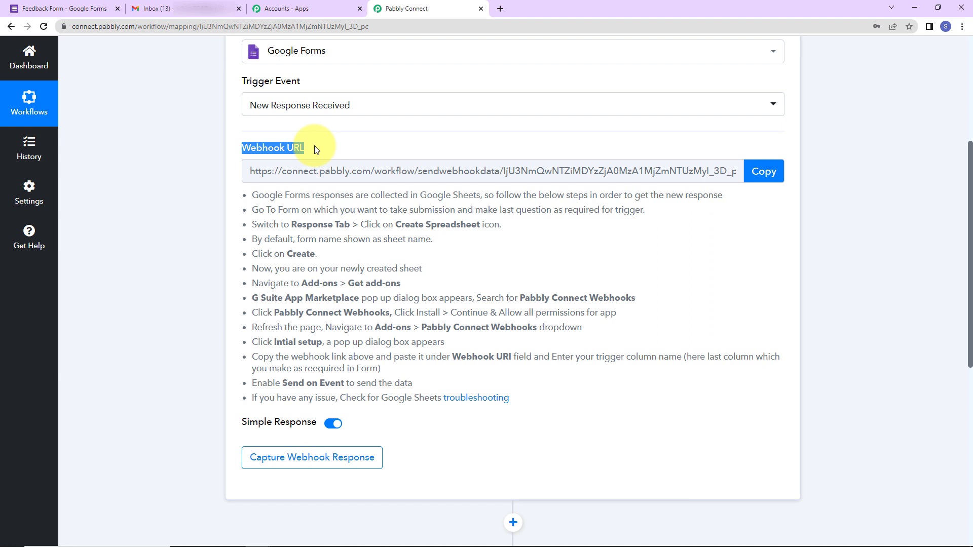
{"action": "left_click", "coordinate": [772, 171]}
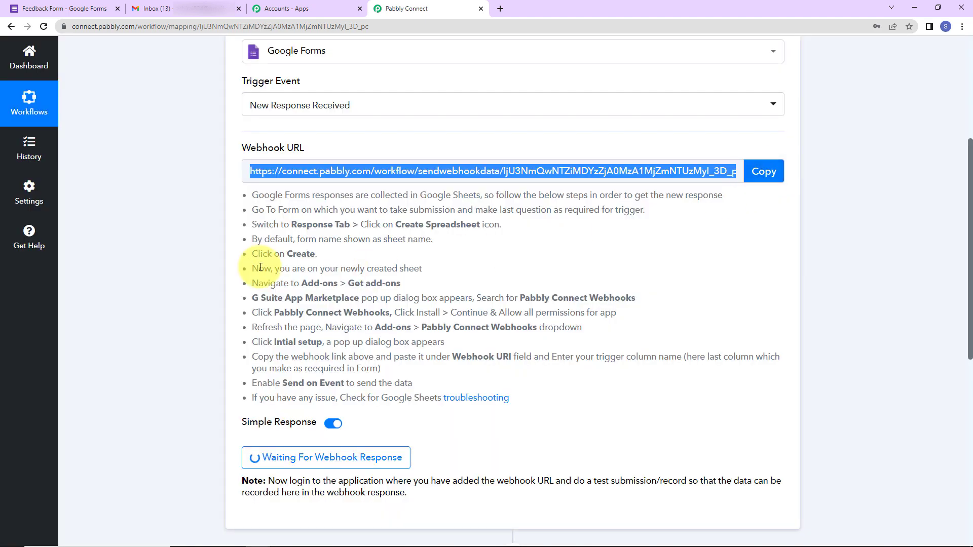
{"action": "left_click_drag", "start_coordinate": [250, 194], "coordinate": [539, 401]}
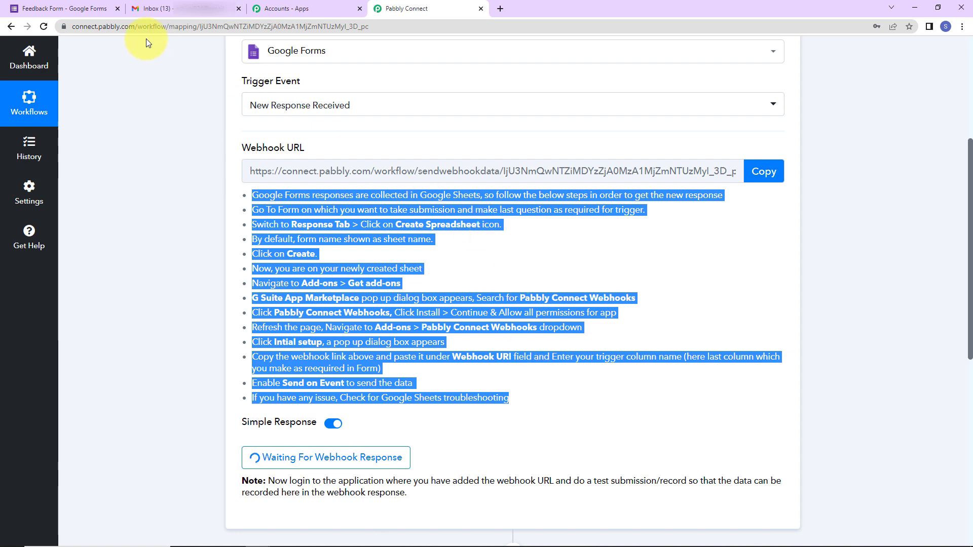
{"action": "left_click", "coordinate": [59, 9]}
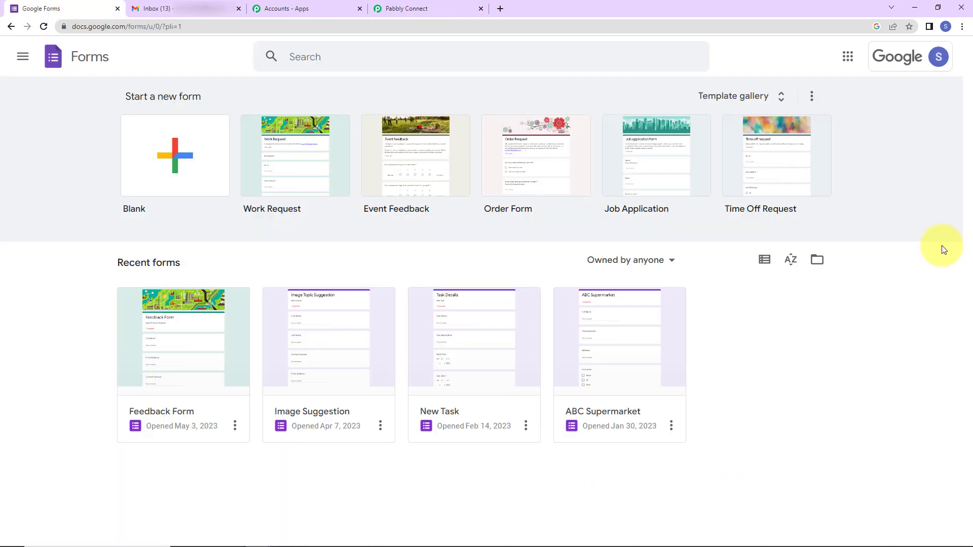
- In the Feedback Form, mark the New HR Policy opinion question as required, then view Responses
{"action": "left_click", "coordinate": [236, 366]}
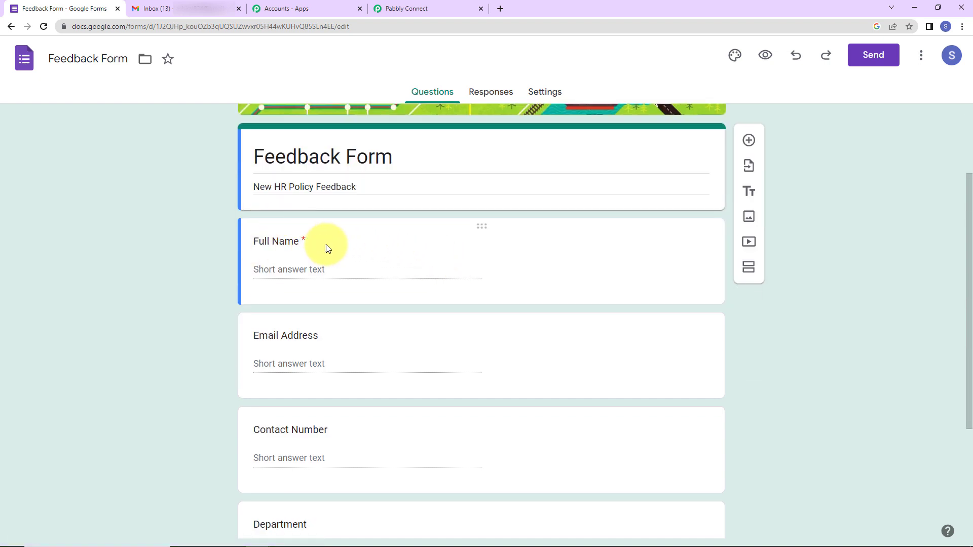
{"action": "scroll", "coordinate": [304, 264], "scroll_direction": "down", "scroll_amount": 2}
{"action": "scroll", "coordinate": [311, 331], "scroll_direction": "down", "scroll_amount": 2}
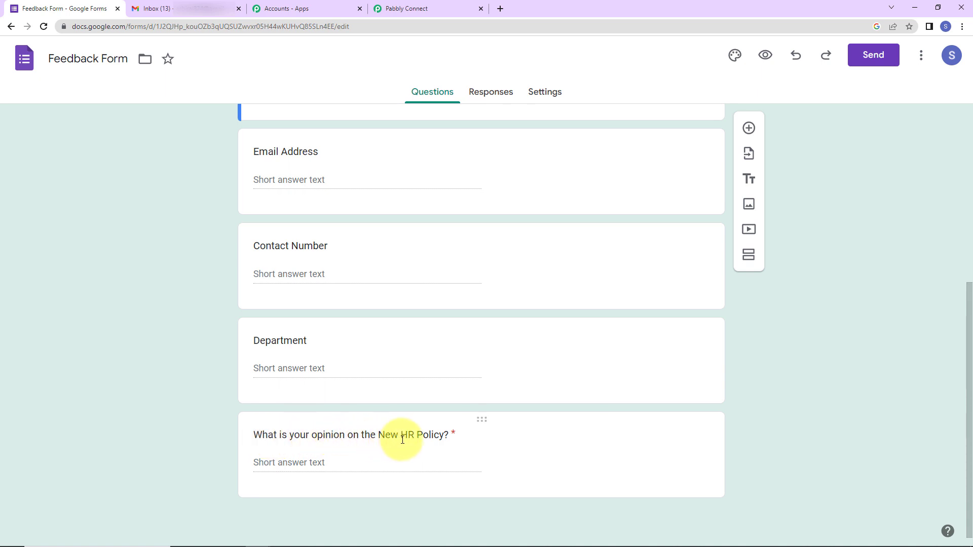
{"action": "scroll", "coordinate": [532, 375], "scroll_direction": "up", "scroll_amount": 5}
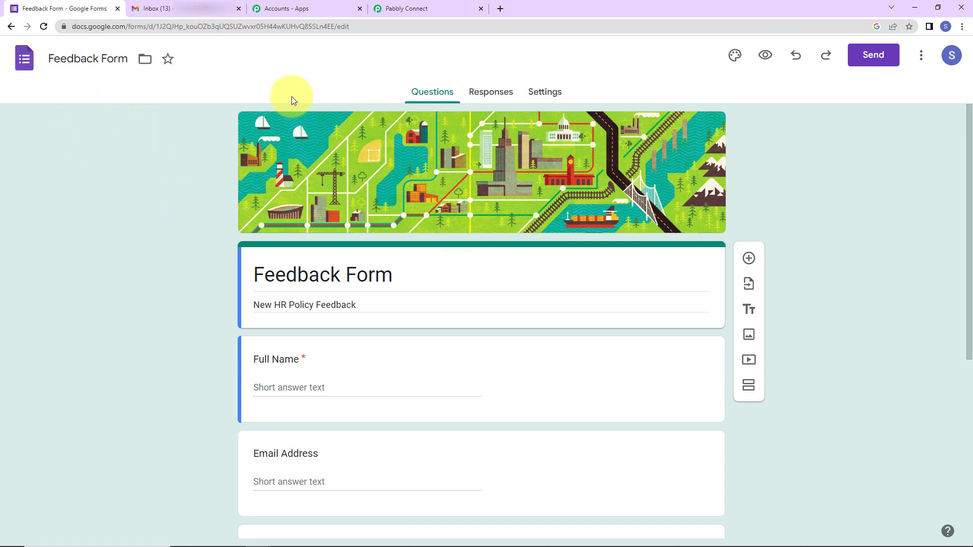
{"action": "scroll", "coordinate": [499, 361], "scroll_direction": "down", "scroll_amount": 8}
{"action": "left_click", "coordinate": [499, 361]}
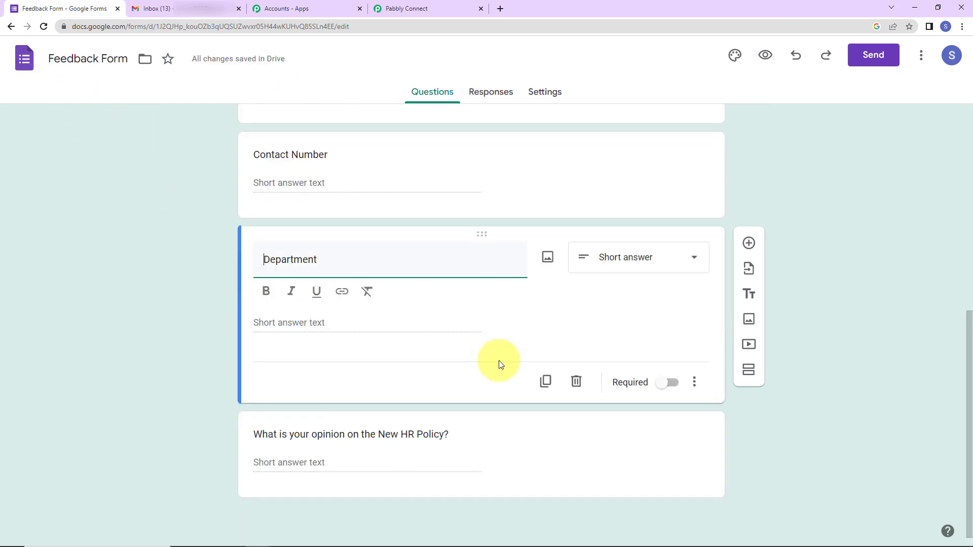
{"action": "left_click", "coordinate": [513, 451]}
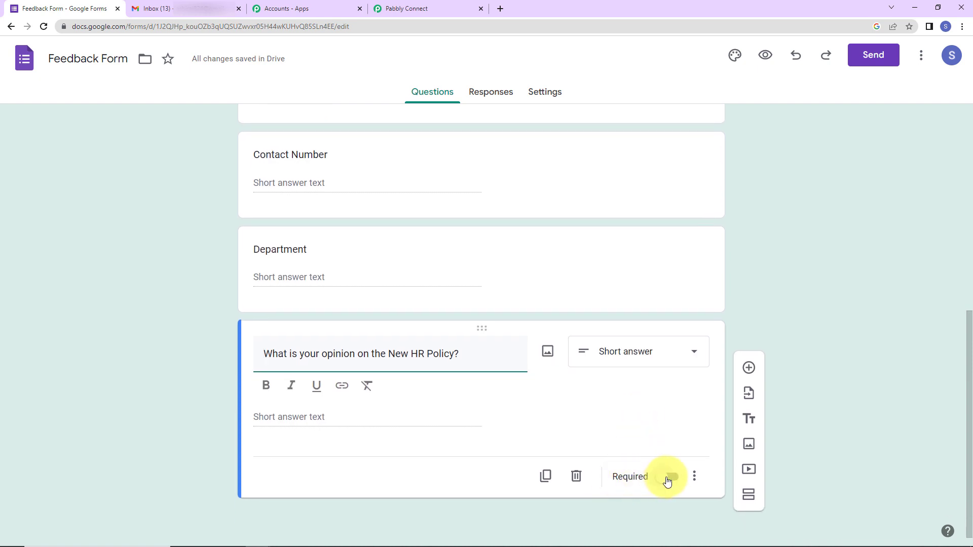
{"action": "left_click", "coordinate": [666, 477]}
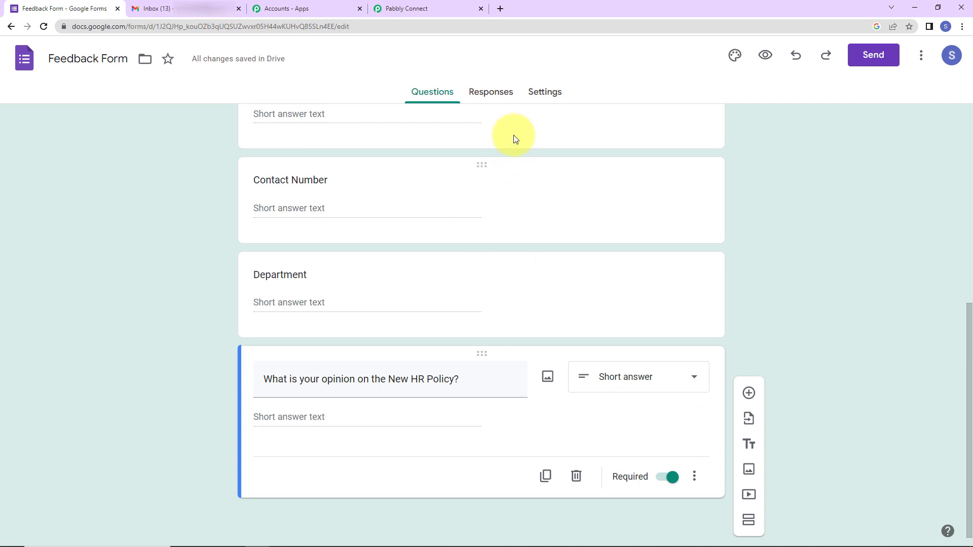
{"action": "left_click", "coordinate": [492, 96]}
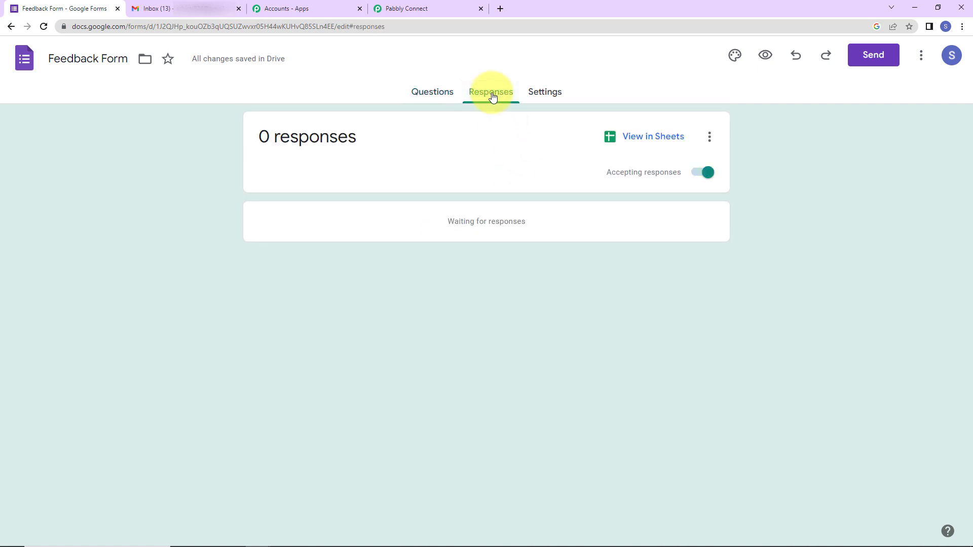
- Link responses to a new spreadsheet, Feedback Form (Responses), view it in Sheets, and come back
{"action": "left_click", "coordinate": [710, 137]}
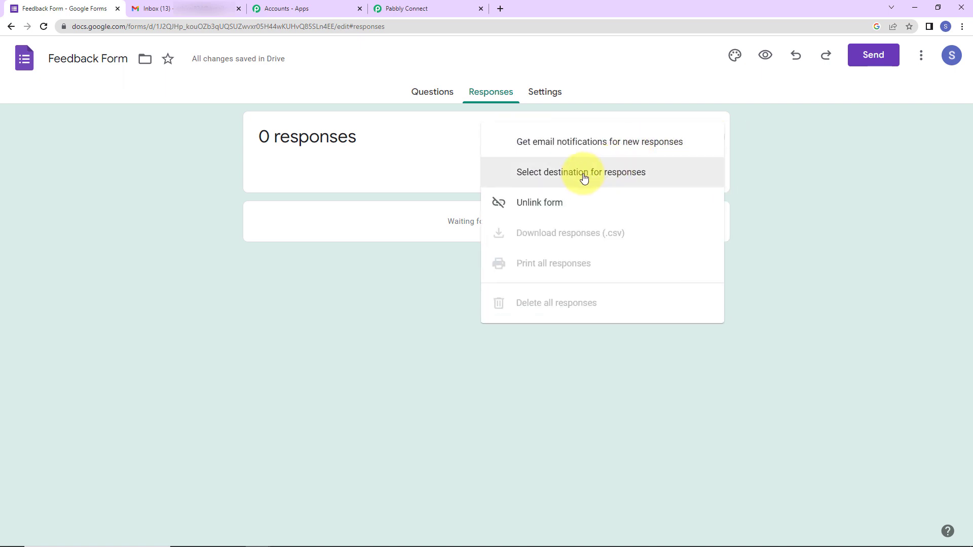
{"action": "left_click", "coordinate": [637, 178]}
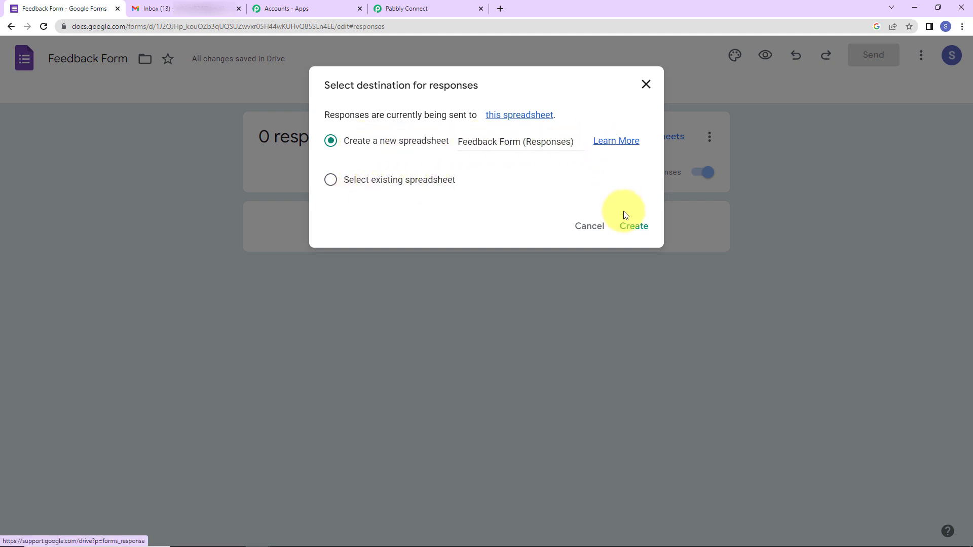
{"action": "left_click", "coordinate": [631, 228]}
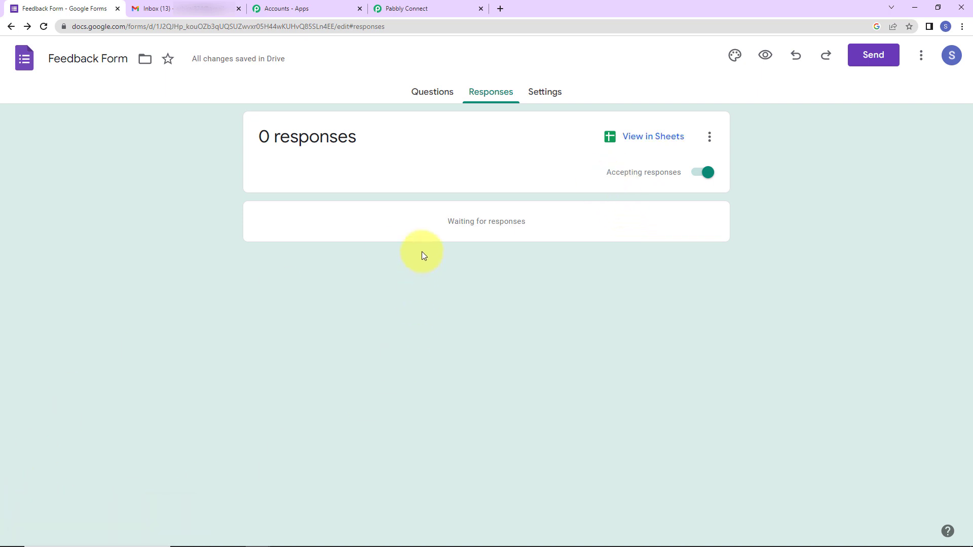
{"action": "left_click", "coordinate": [640, 142]}
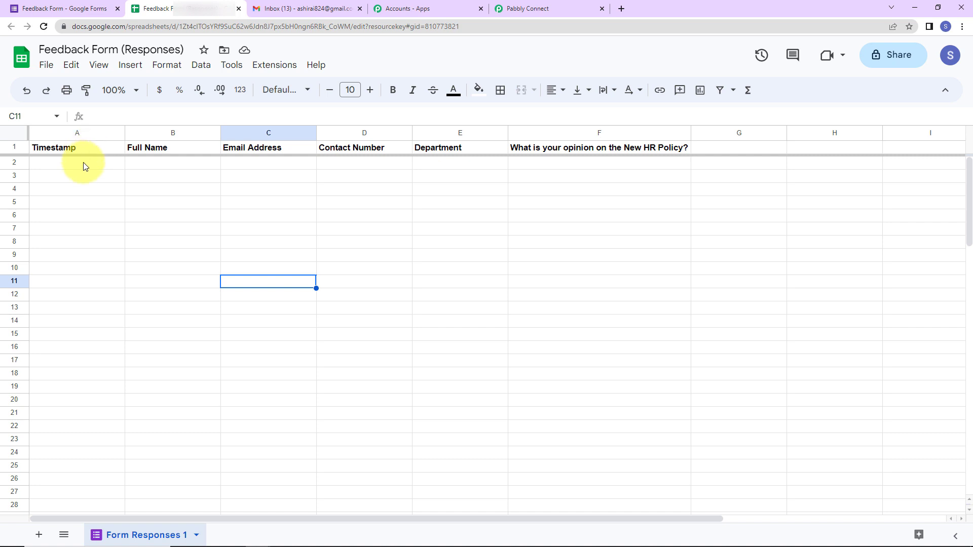
{"action": "left_click", "coordinate": [73, 8]}
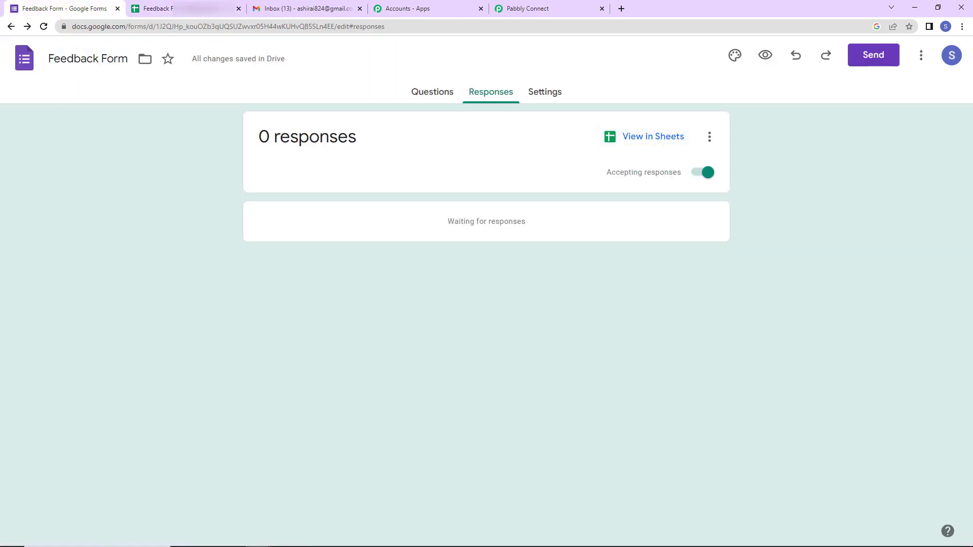
- In the form preview, enter a test respondent's name, e-mail address and contact number
{"action": "left_click", "coordinate": [765, 56]}
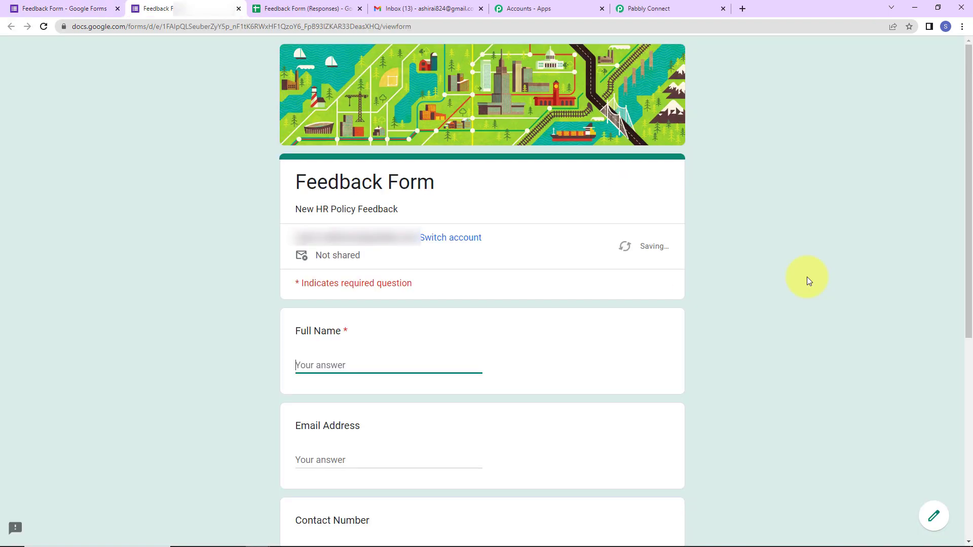
{"action": "scroll", "coordinate": [527, 282], "scroll_direction": "down", "scroll_amount": 2}
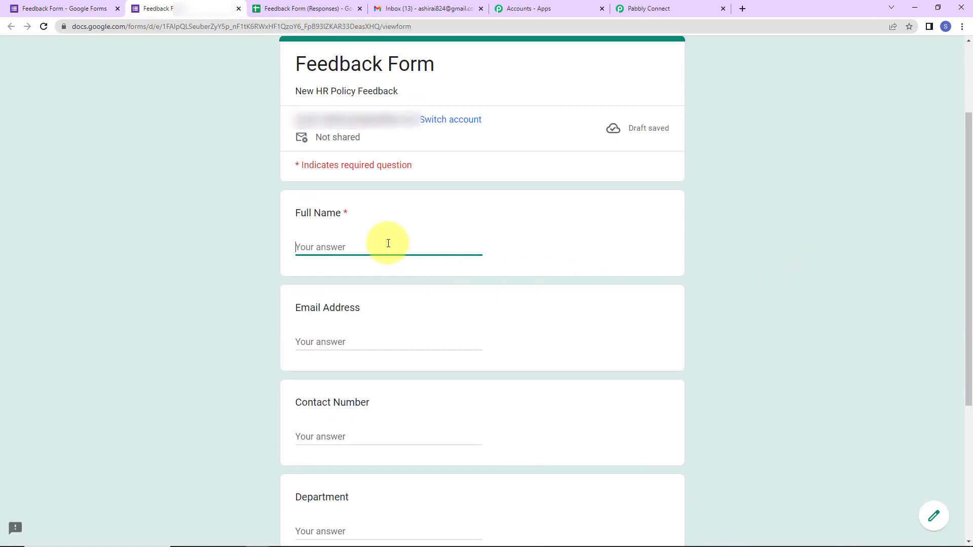
{"action": "type", "text": "Du"}
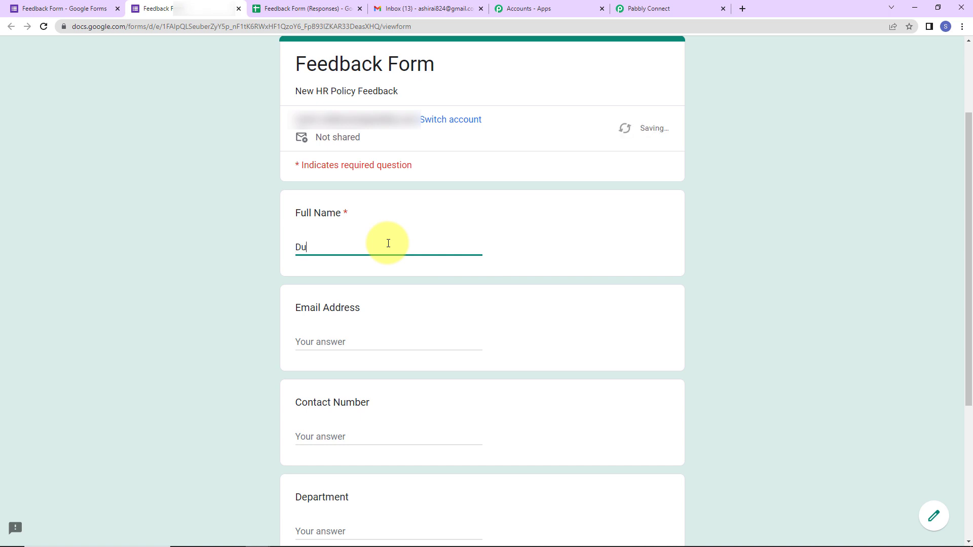
{"action": "type", "text": "mmy New123"}
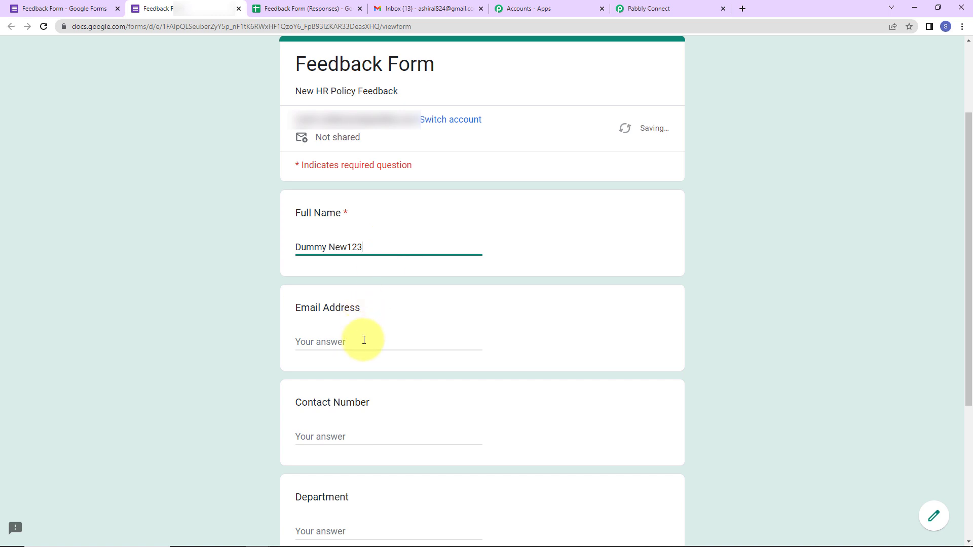
{"action": "left_click", "coordinate": [364, 340]}
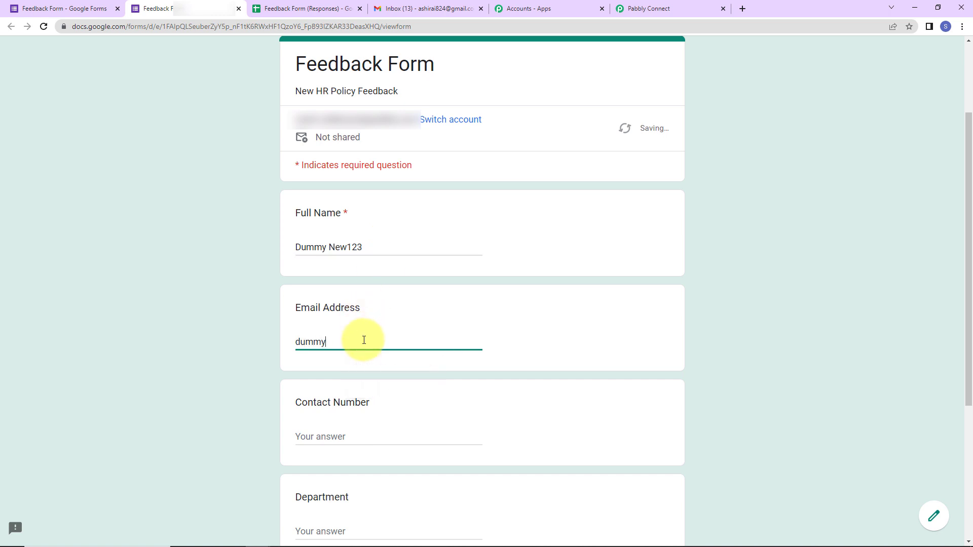
{"action": "left_click", "coordinate": [346, 439]}
{"action": "type", "text": "9"}
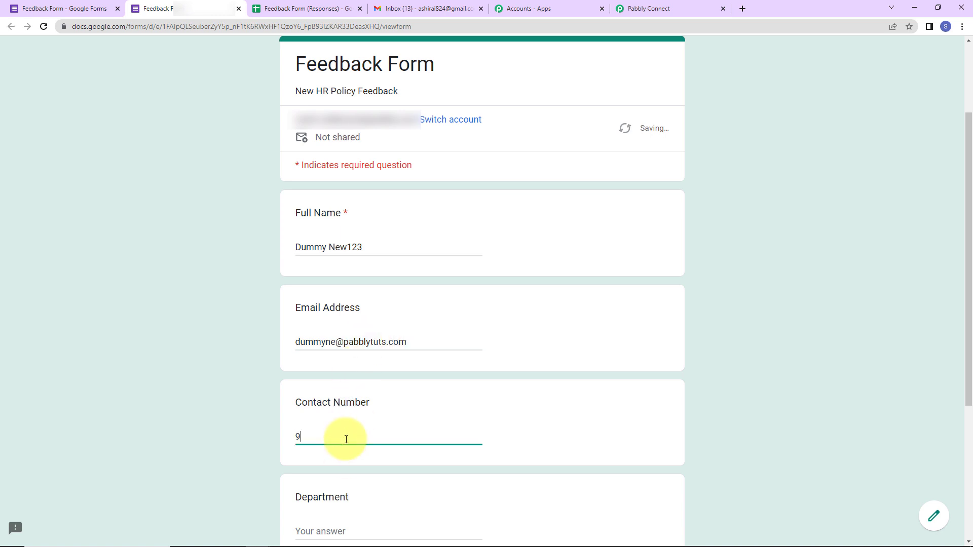
{"action": "type", "text": "111111111"}
- Answer Department with 'Finan' and begin the opinion 'I am highly satisfied with the new HR Po'
{"action": "scroll", "coordinate": [346, 438], "scroll_direction": "down", "scroll_amount": 2}
{"action": "left_click", "coordinate": [353, 415]}
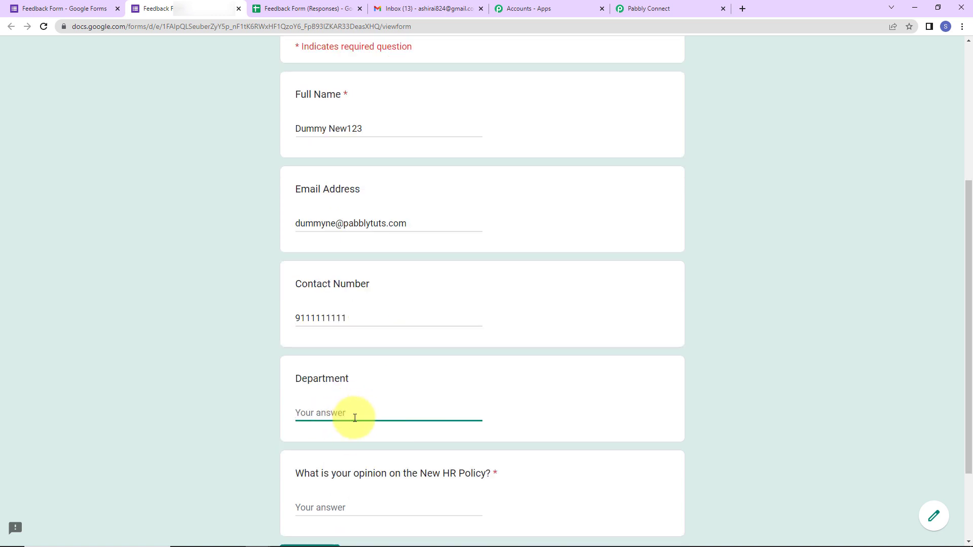
{"action": "type", "text": "Finance"}
{"action": "scroll", "coordinate": [347, 425], "scroll_direction": "down", "scroll_amount": 2}
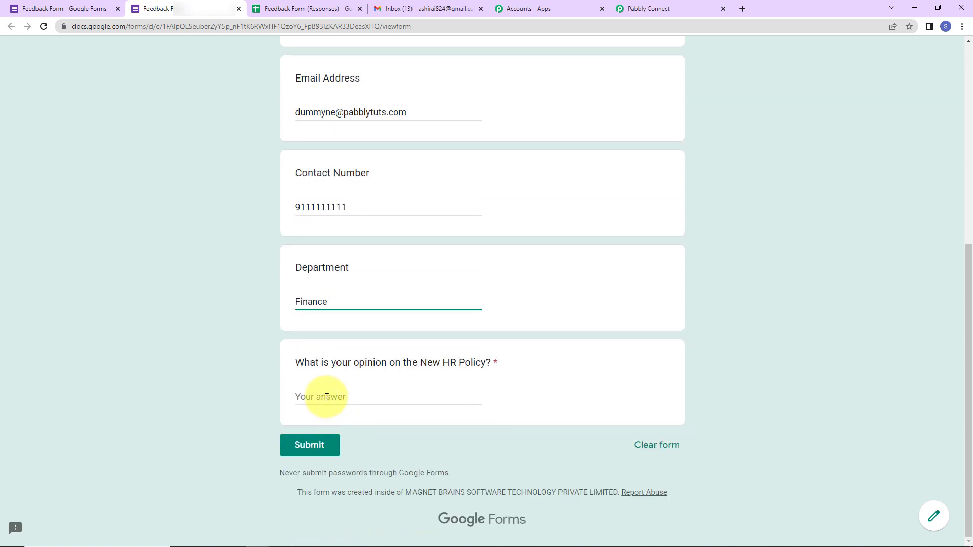
{"action": "left_click", "coordinate": [329, 395]}
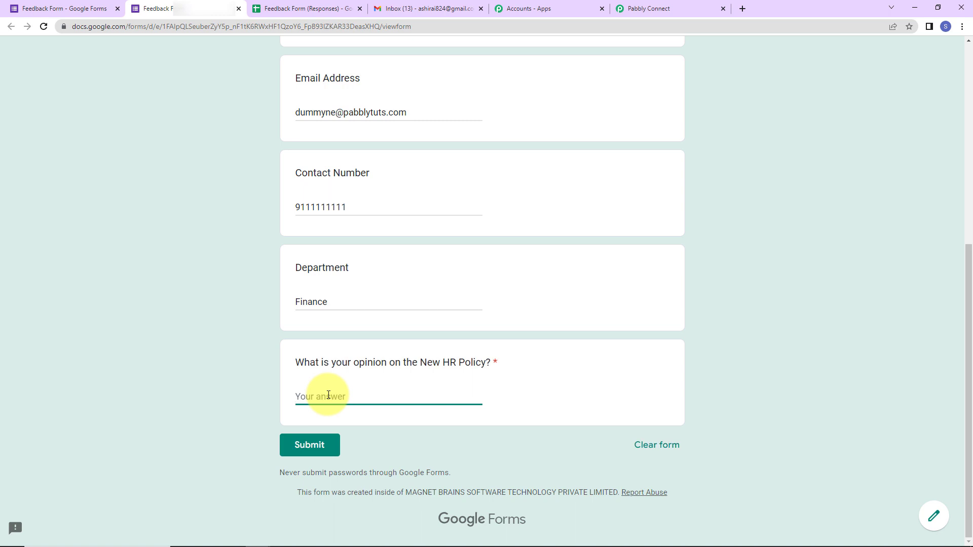
{"action": "type", "text": "I am highly satisfied with the new HR P"}
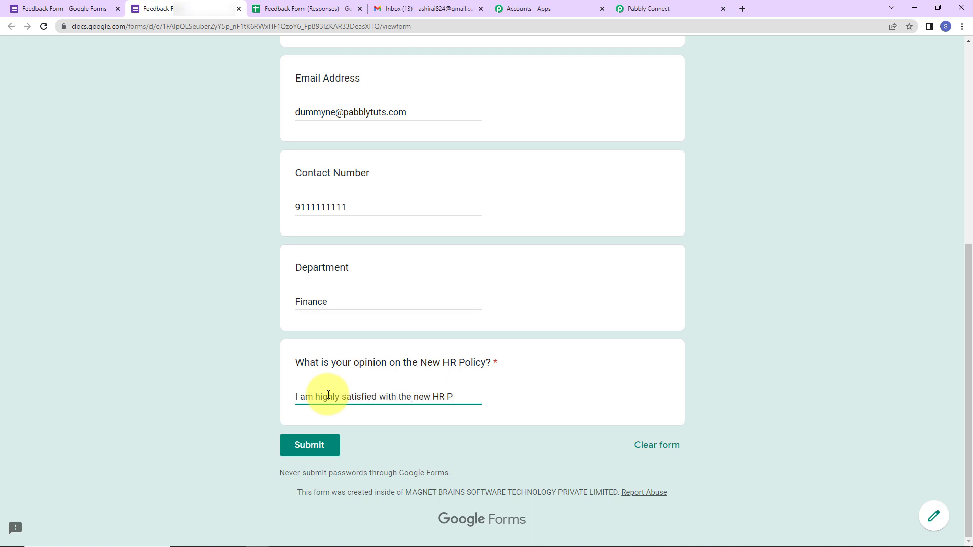
{"action": "type", "text": "olicy."}
- Submit the test response and view it as row 2 of Feedback Form (Responses)
{"action": "left_click", "coordinate": [308, 452]}
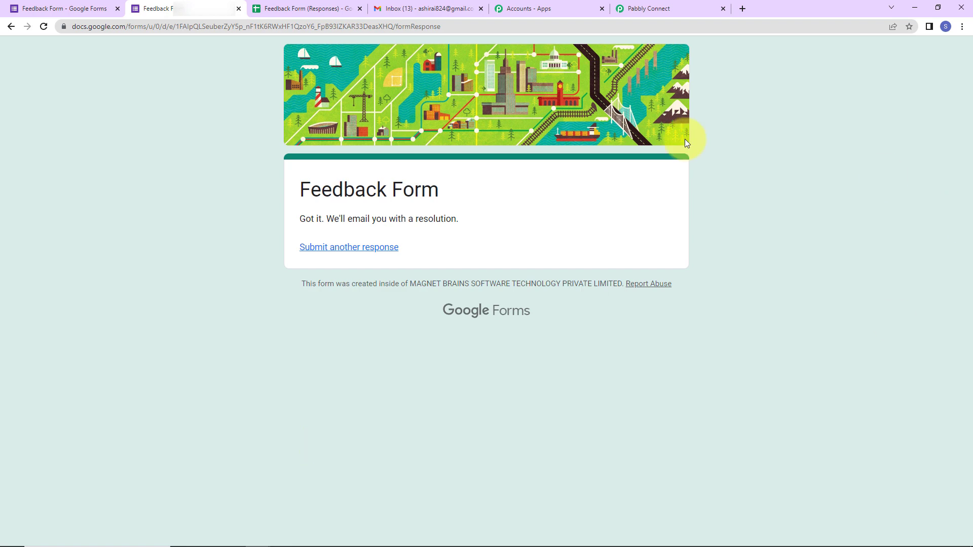
{"action": "left_click", "coordinate": [322, 11]}
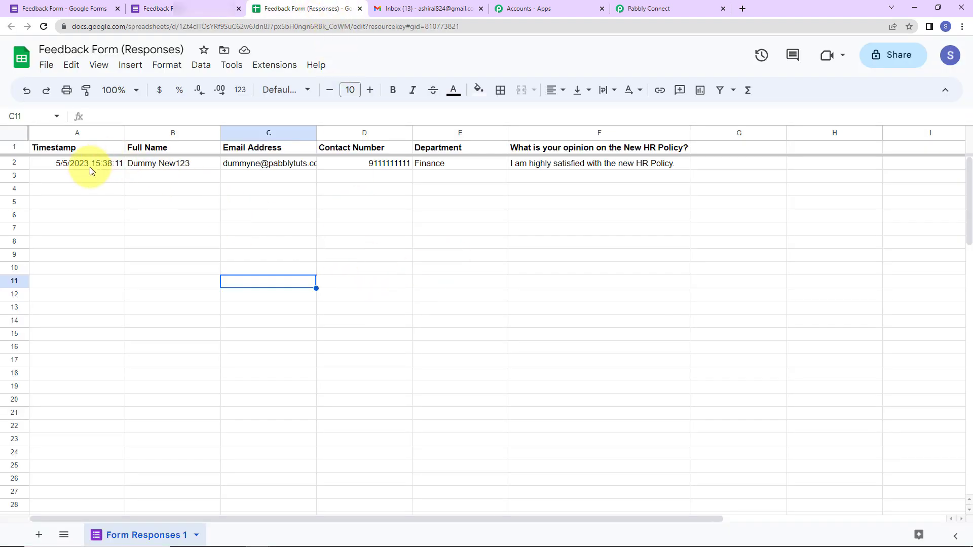
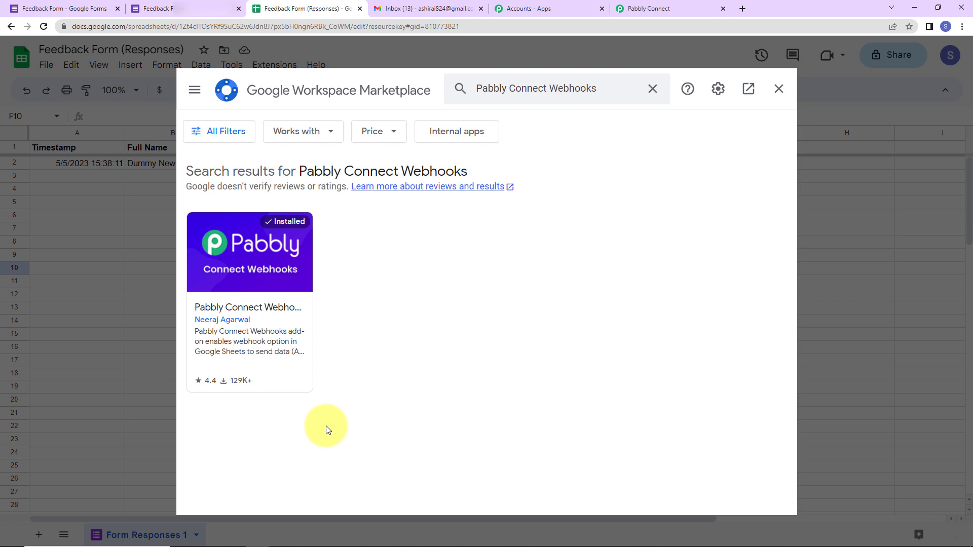
- Close the add-on Marketplace window once Pabbly Connect Webhooks shows as installed
{"action": "left_click", "coordinate": [778, 88]}
- Reload the spreadsheet and launch Pabbly Connect Webhooks Initial Setup for Form Responses 1
{"action": "left_click", "coordinate": [43, 27]}
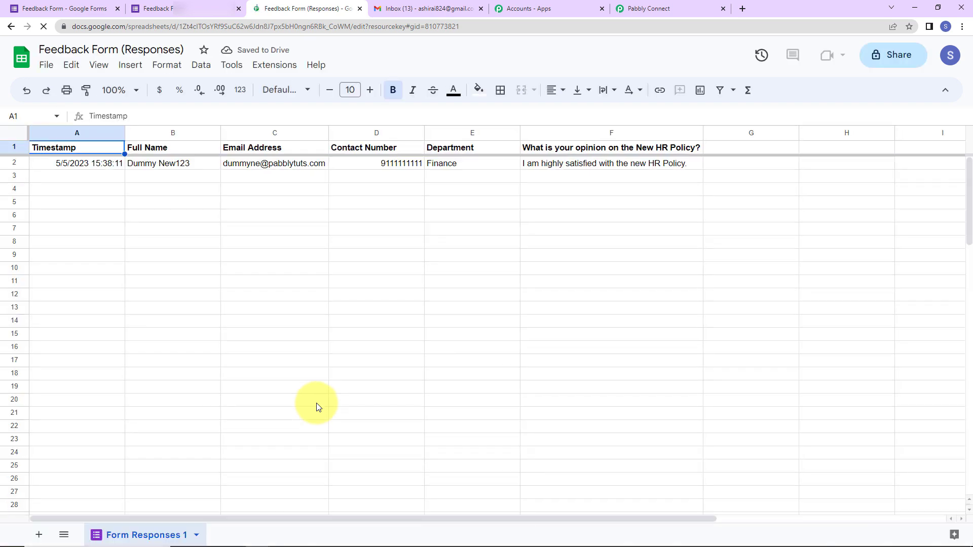
{"action": "left_click", "coordinate": [280, 68]}
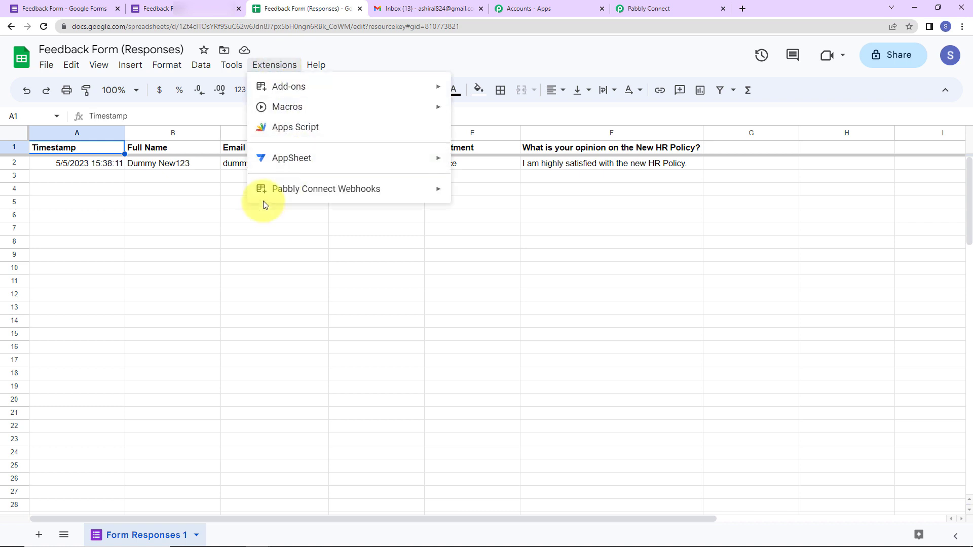
{"action": "mouse_move", "coordinate": [265, 194]}
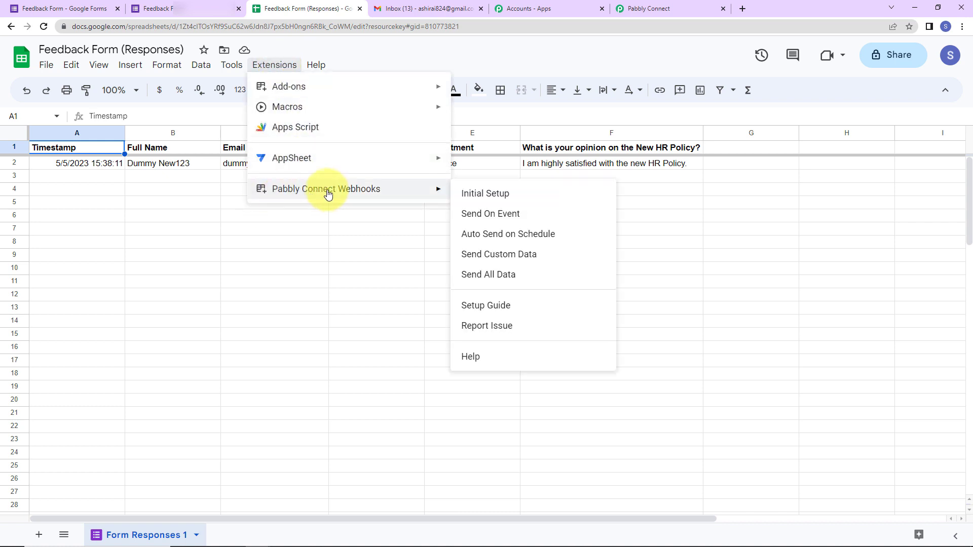
{"action": "left_click", "coordinate": [482, 193]}
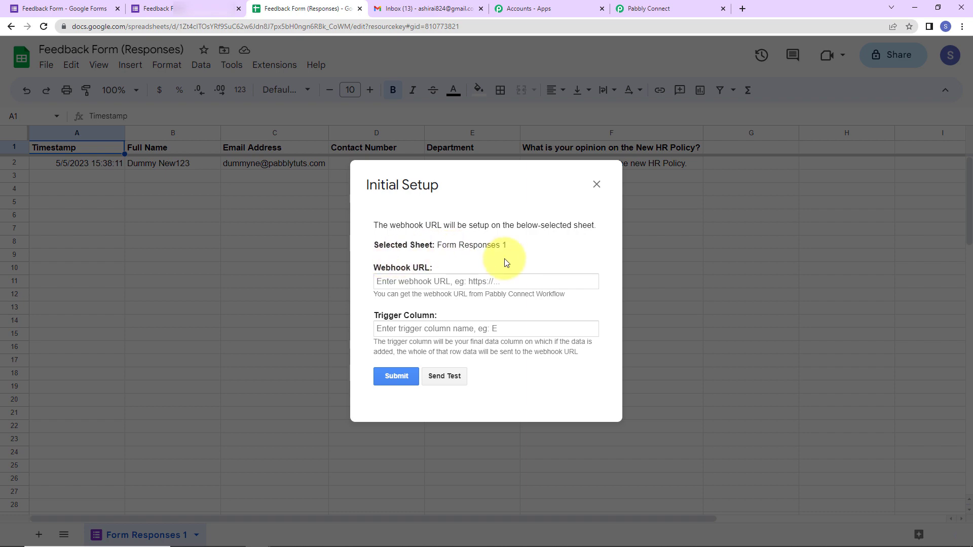
- Submit the setup with the copied Pabbly webhook URL and trigger column F
{"action": "left_click", "coordinate": [649, 8]}
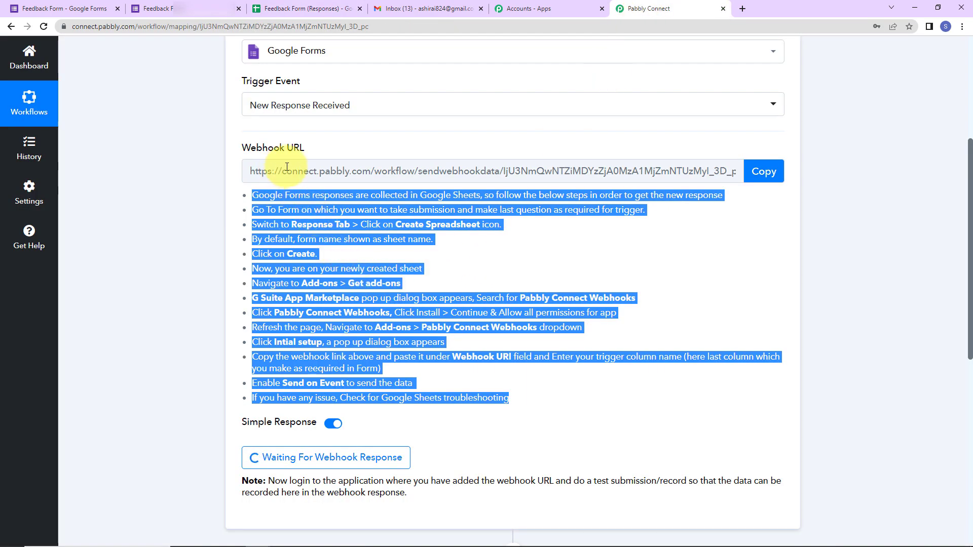
{"action": "left_click", "coordinate": [763, 171]}
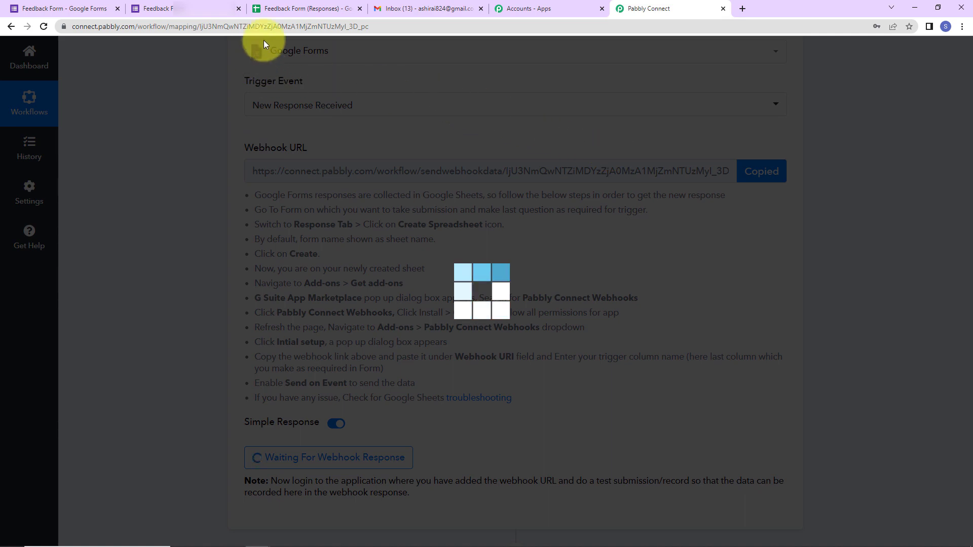
{"action": "left_click", "coordinate": [303, 8]}
{"action": "left_click", "coordinate": [426, 279]}
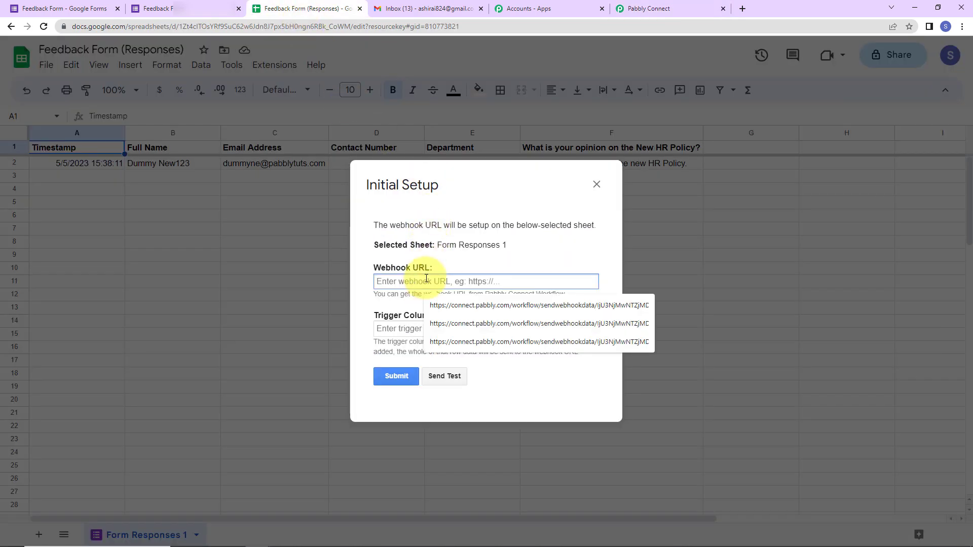
{"action": "key", "text": "ctrl+v"}
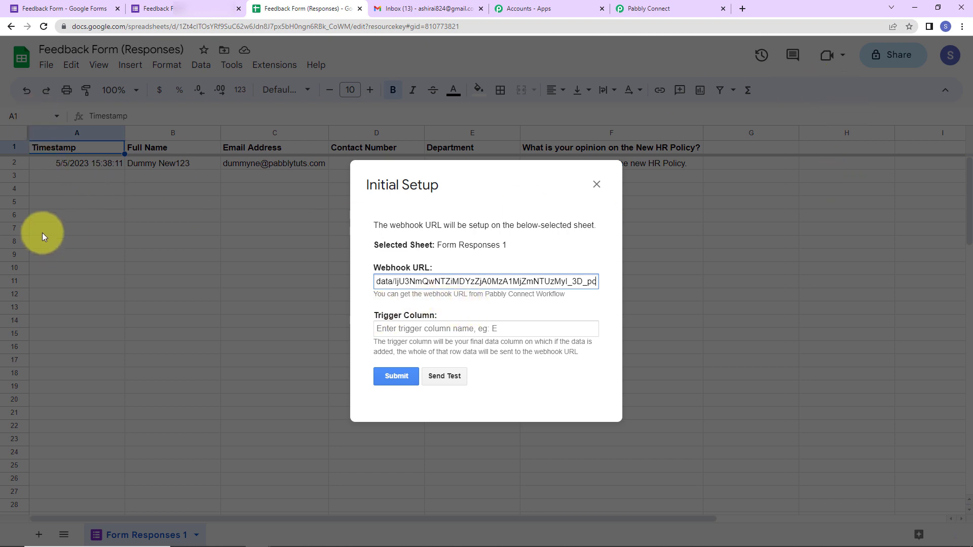
{"action": "left_click", "coordinate": [470, 329]}
{"action": "type", "text": "F"}
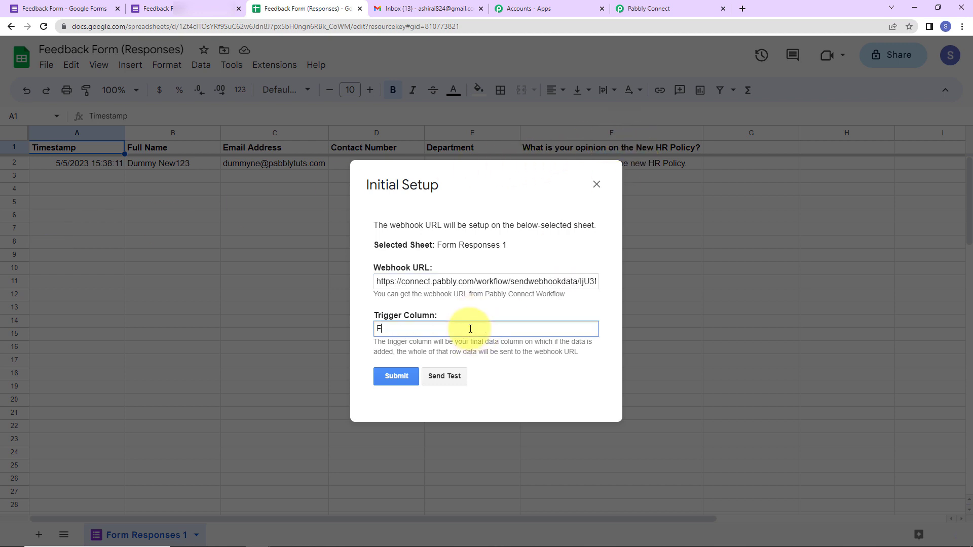
{"action": "left_click", "coordinate": [406, 378]}
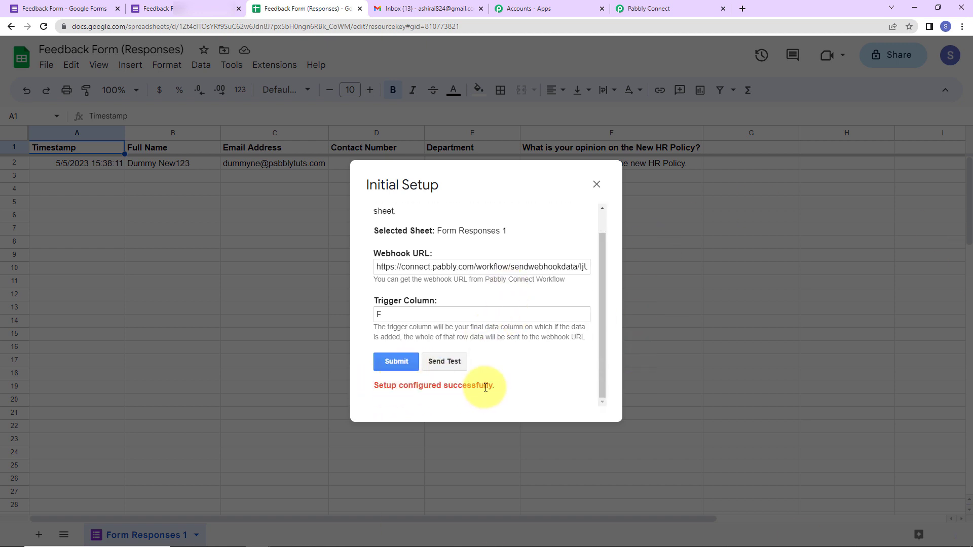
- Send the sheet's test data to the webhook and close the setup dialog
{"action": "left_click", "coordinate": [437, 362]}
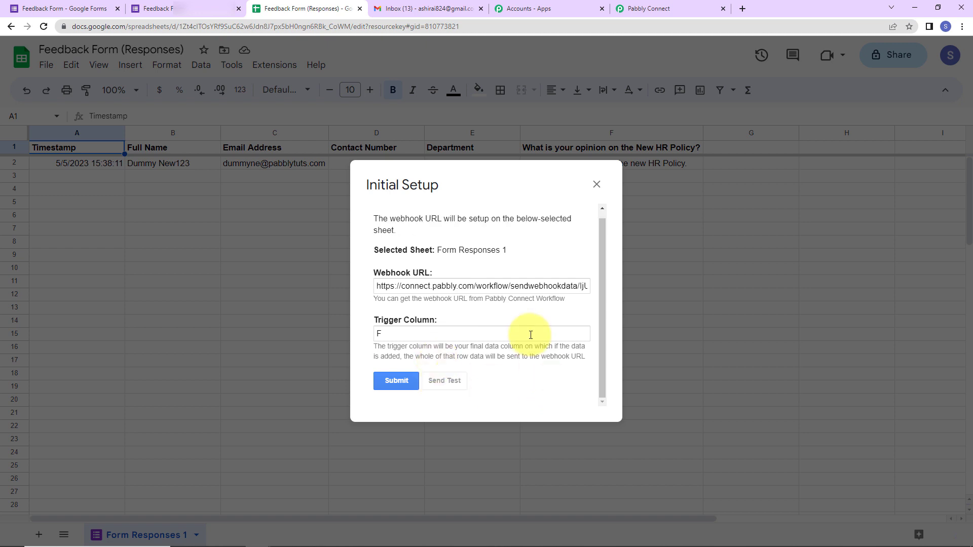
{"action": "scroll", "coordinate": [530, 334], "scroll_direction": "down", "scroll_amount": 2}
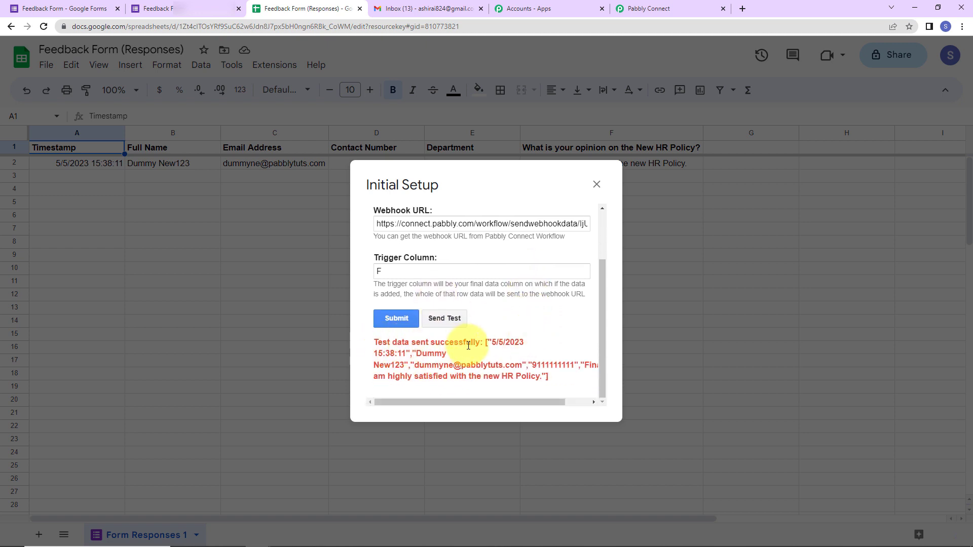
{"action": "left_click", "coordinate": [596, 185]}
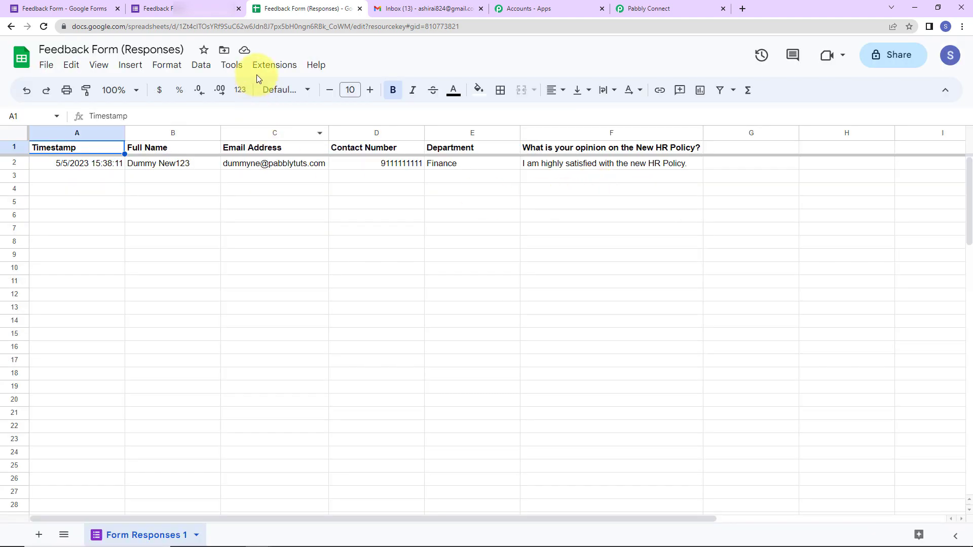
- Check Pabbly's received test fields, such as Department Finance and RowIndex 2, then return to Sheets
{"action": "left_click", "coordinate": [628, 10]}
{"action": "scroll", "coordinate": [516, 352], "scroll_direction": "down", "scroll_amount": 4}
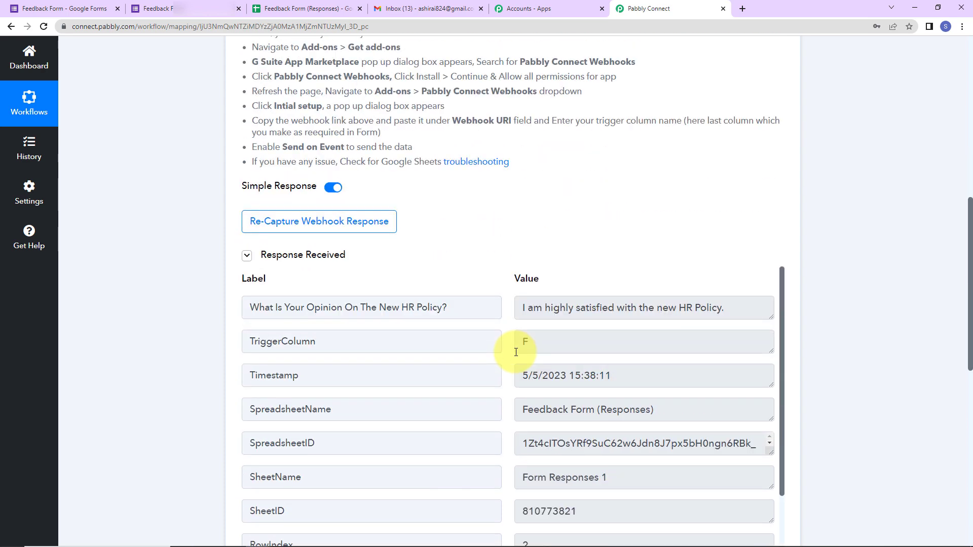
{"action": "scroll", "coordinate": [516, 353], "scroll_direction": "down", "scroll_amount": 3}
{"action": "scroll", "coordinate": [936, 331], "scroll_direction": "down", "scroll_amount": 5}
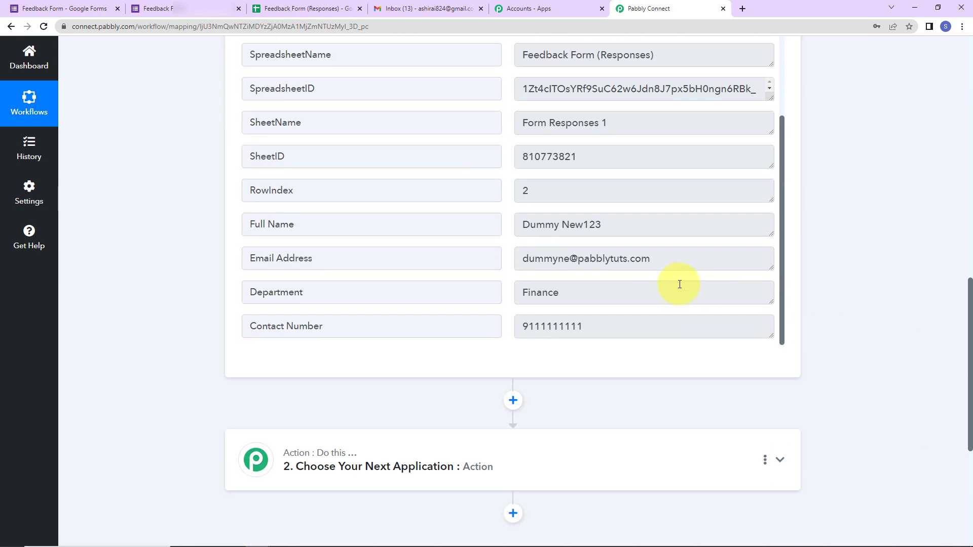
{"action": "scroll", "coordinate": [595, 276], "scroll_direction": "up", "scroll_amount": 2}
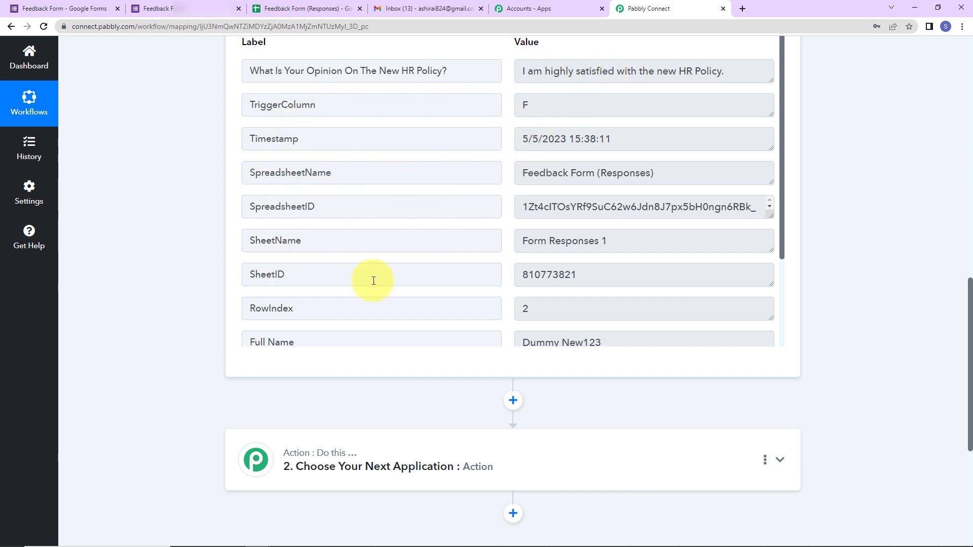
{"action": "scroll", "coordinate": [531, 274], "scroll_direction": "down", "scroll_amount": 3}
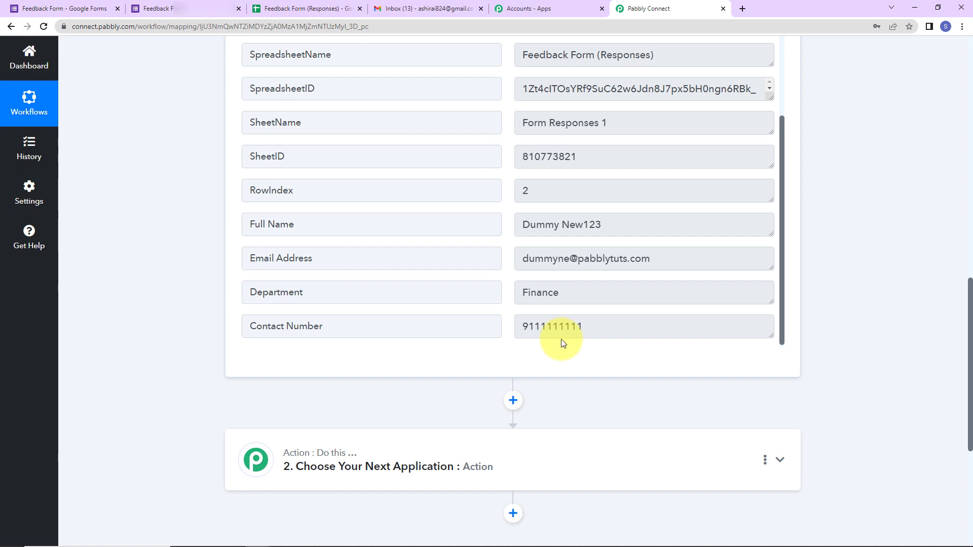
{"action": "left_click", "coordinate": [312, 8]}
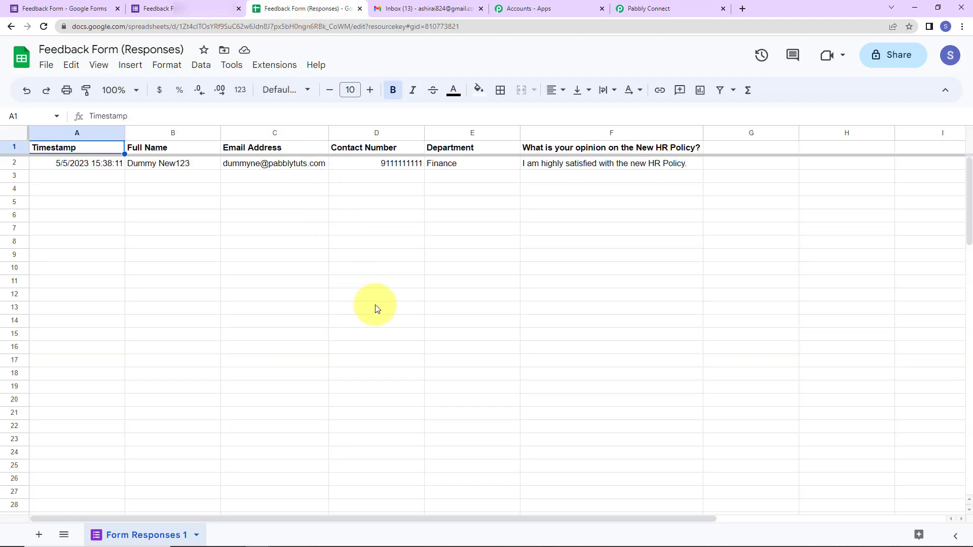
- Turn on Send On Event in the Pabbly Connect Webhooks add-on menu
{"action": "left_click", "coordinate": [277, 65]}
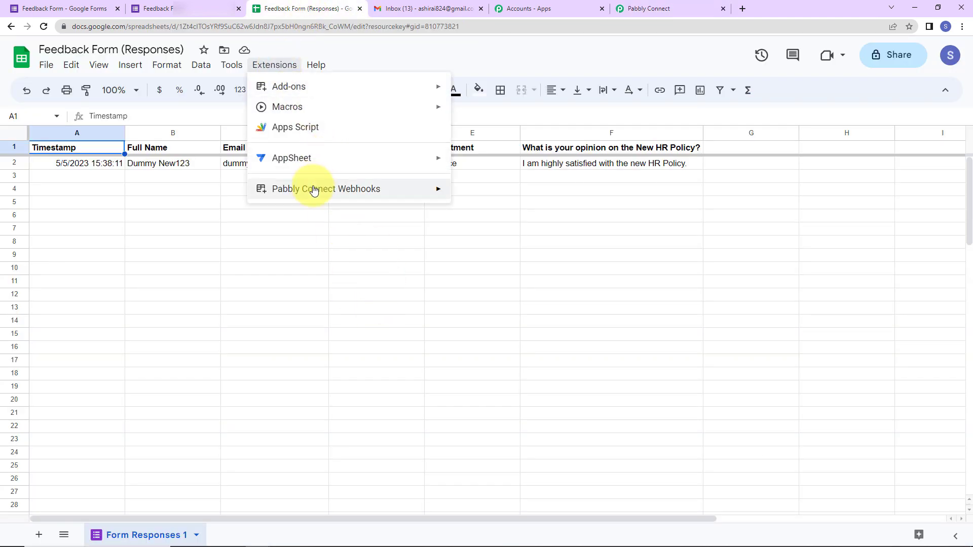
{"action": "mouse_move", "coordinate": [312, 189]}
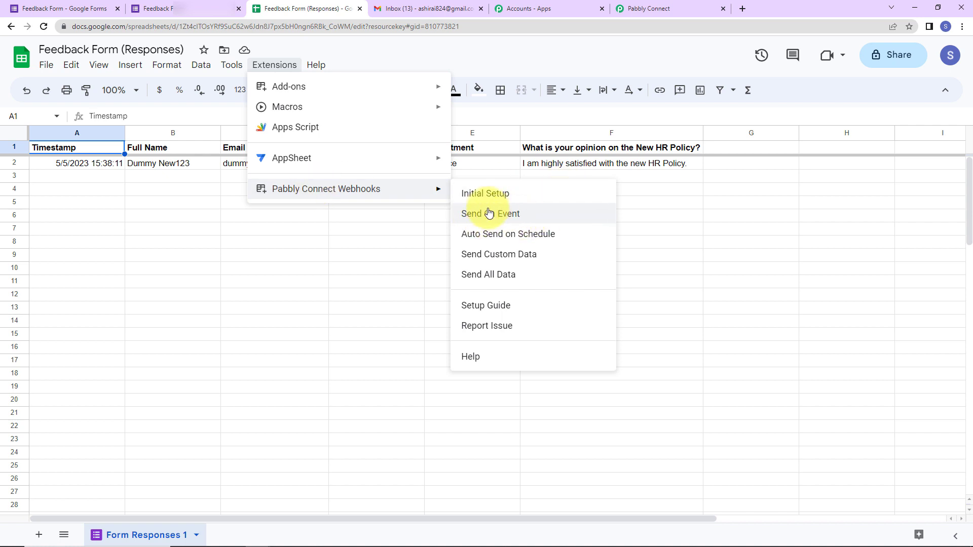
{"action": "left_click", "coordinate": [489, 213]}
{"action": "left_click", "coordinate": [273, 64]}
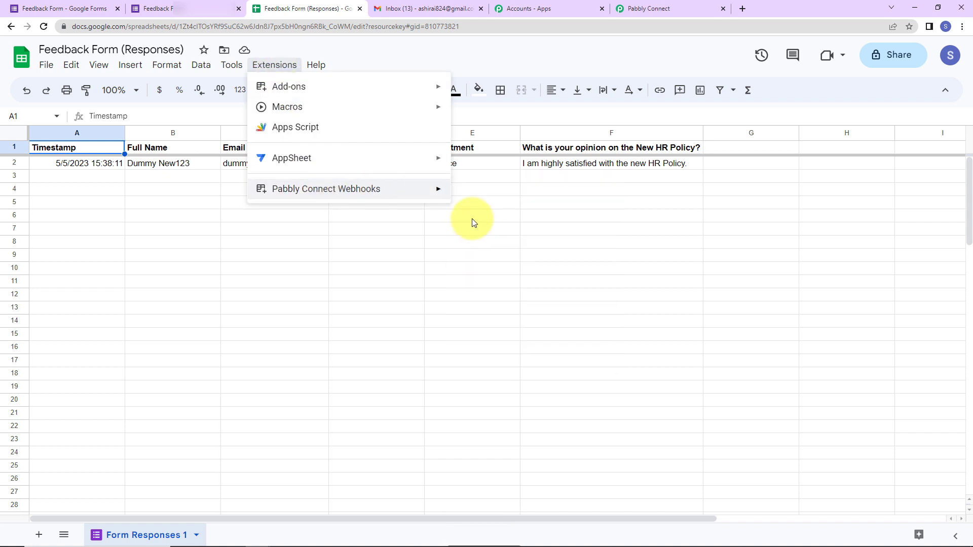
{"action": "mouse_move", "coordinate": [406, 189]}
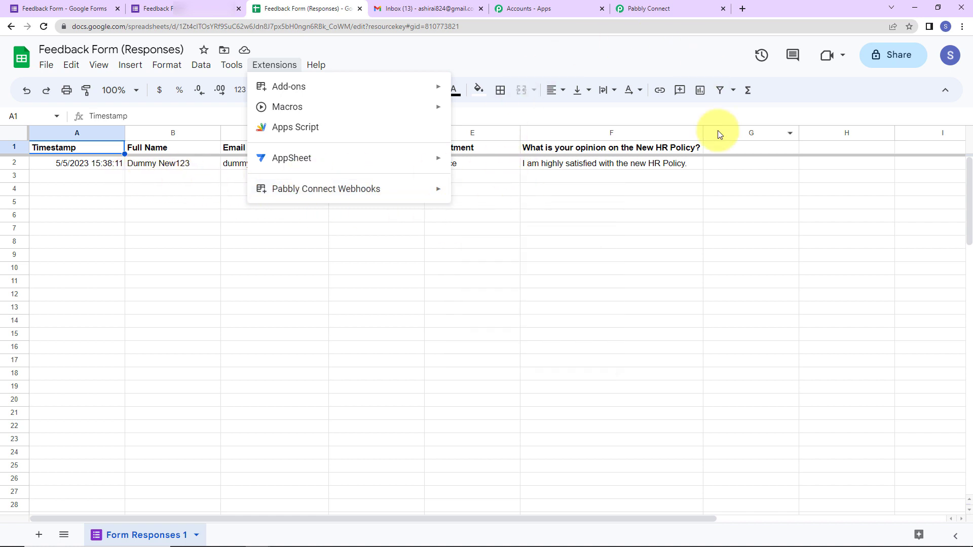
- Set the workflow's second step application to Gmail
{"action": "left_click", "coordinate": [649, 8]}
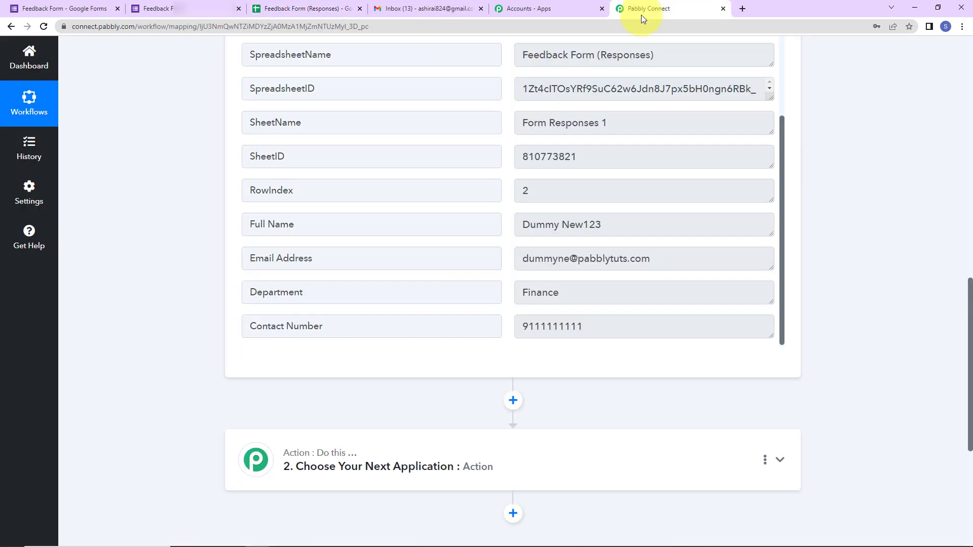
{"action": "scroll", "coordinate": [817, 225], "scroll_direction": "down", "scroll_amount": 2}
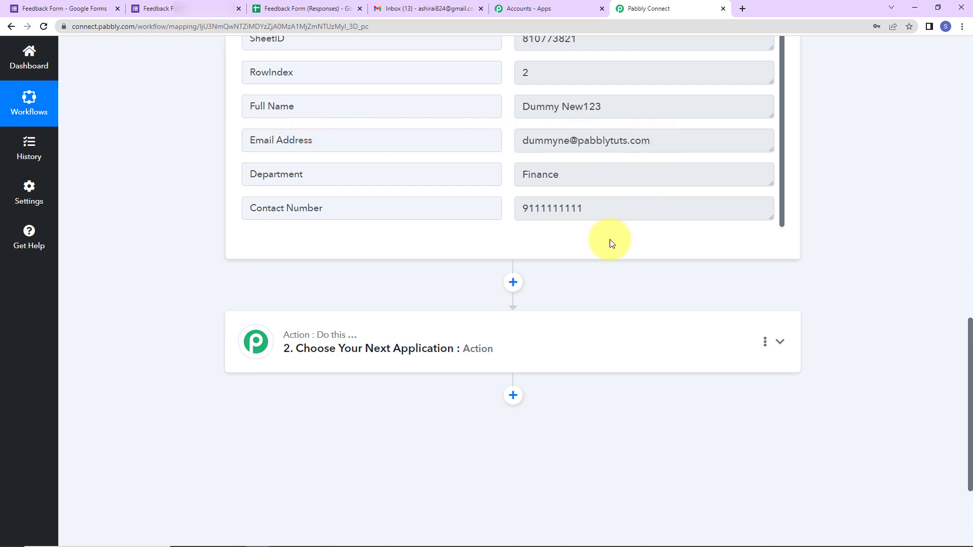
{"action": "left_click", "coordinate": [386, 349]}
{"action": "left_click", "coordinate": [358, 416]}
{"action": "type", "text": "gma"}
{"action": "left_click", "coordinate": [413, 465]}
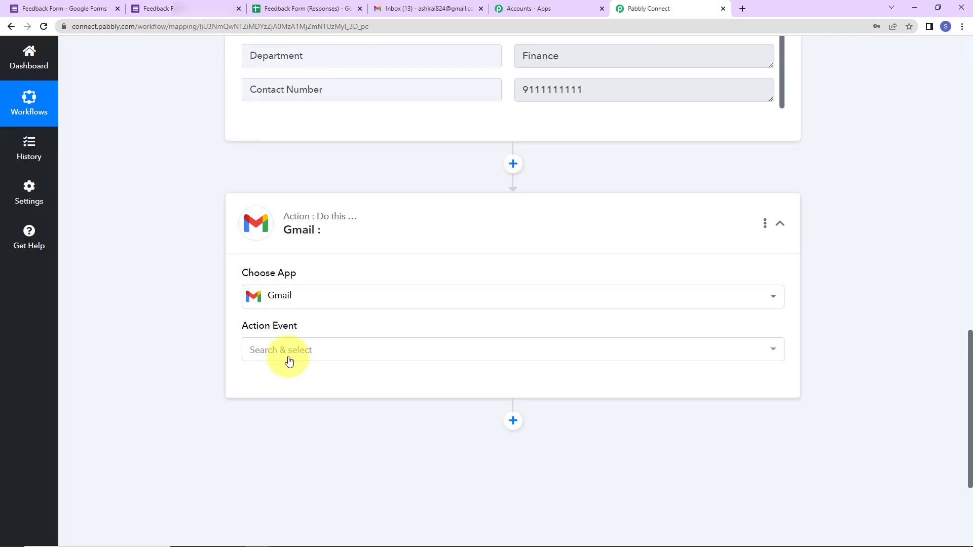
- Choose the Send Email action event and bring up the Gmail account connection panel
{"action": "left_click", "coordinate": [290, 361]}
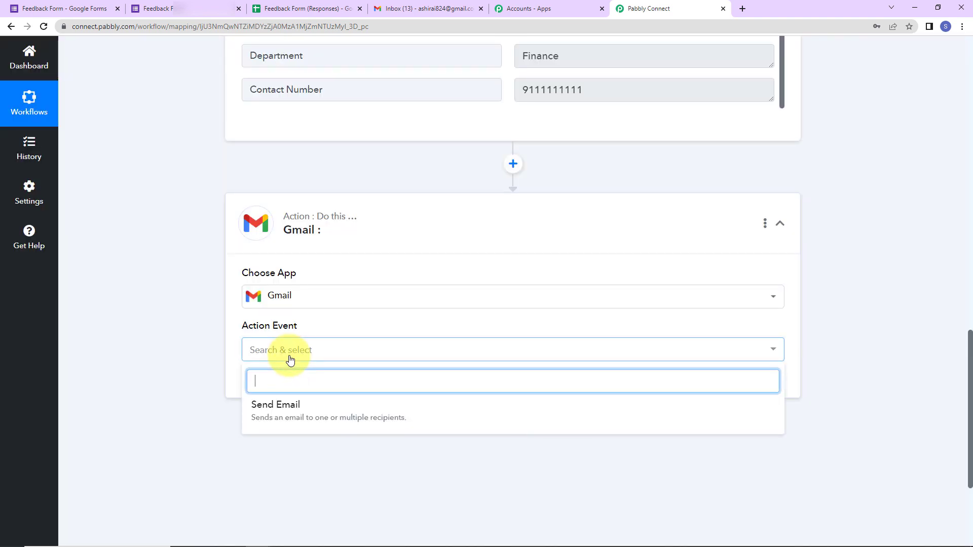
{"action": "left_click", "coordinate": [264, 410]}
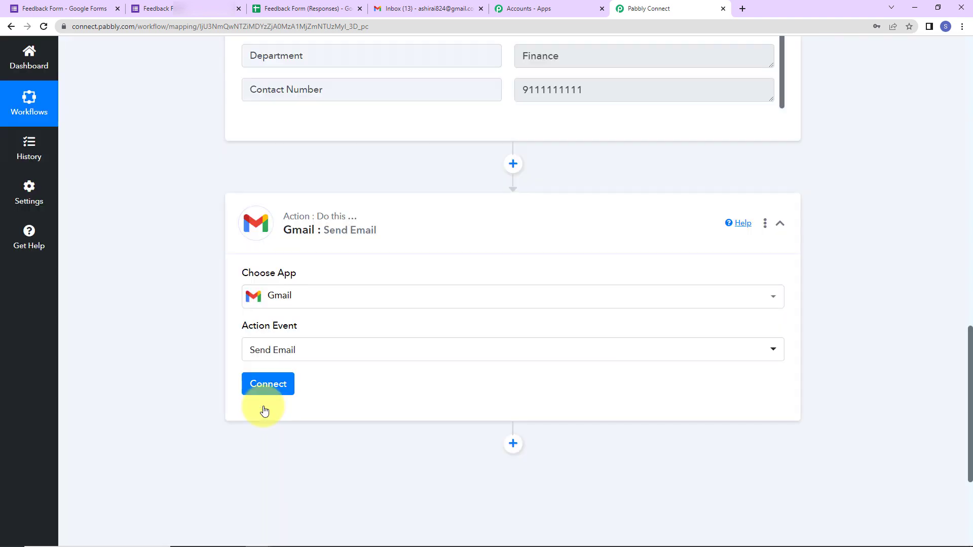
{"action": "left_click", "coordinate": [266, 391]}
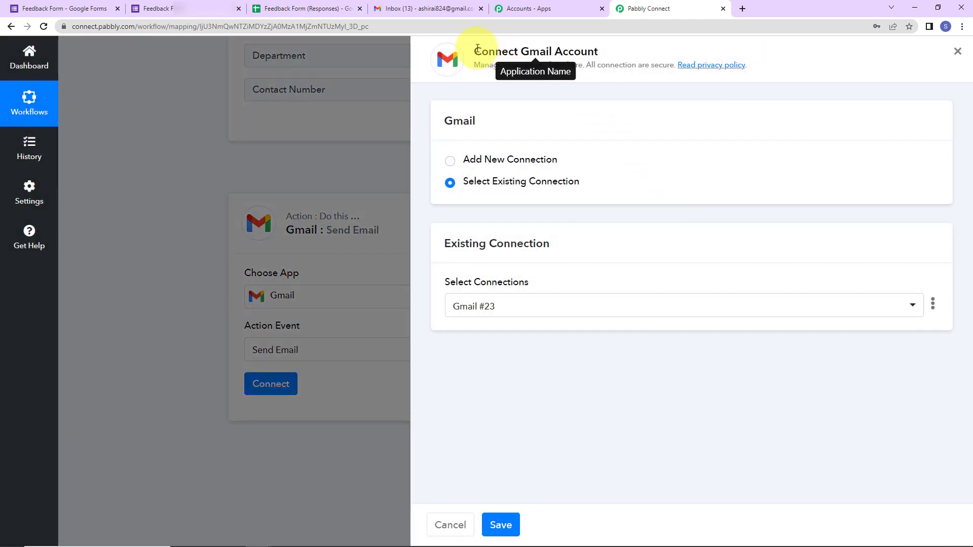
- Create a new Gmail connection by signing in with the Google account and allowing access
{"action": "left_click_drag", "start_coordinate": [473, 51], "coordinate": [629, 51]}
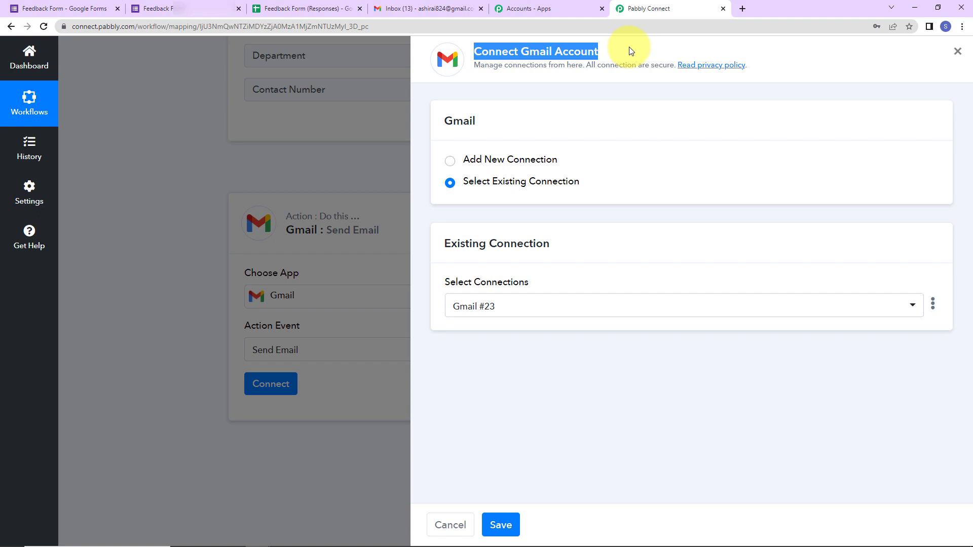
{"action": "left_click", "coordinate": [450, 161]}
{"action": "left_click", "coordinate": [496, 296]}
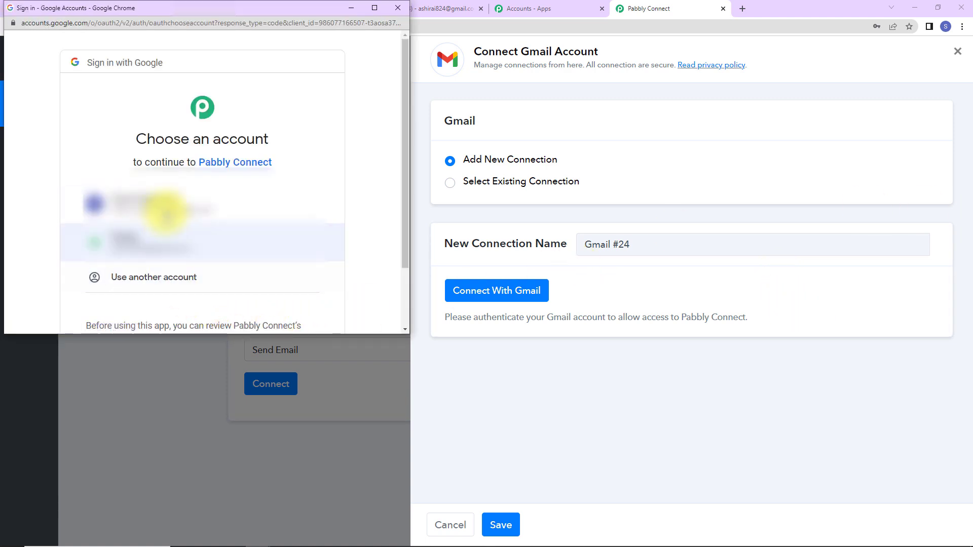
{"action": "left_click", "coordinate": [174, 205]}
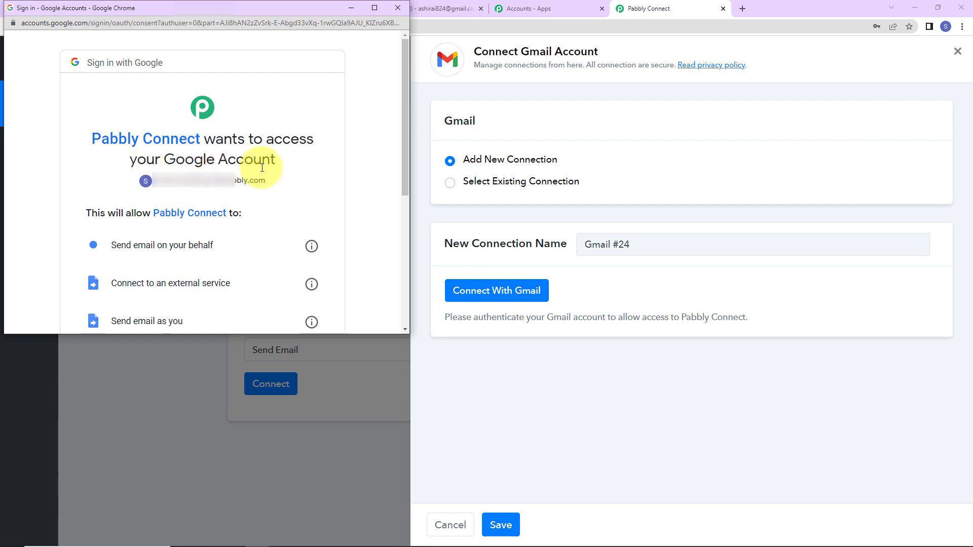
{"action": "scroll", "coordinate": [315, 217], "scroll_direction": "down", "scroll_amount": 4}
{"action": "left_click", "coordinate": [262, 258]}
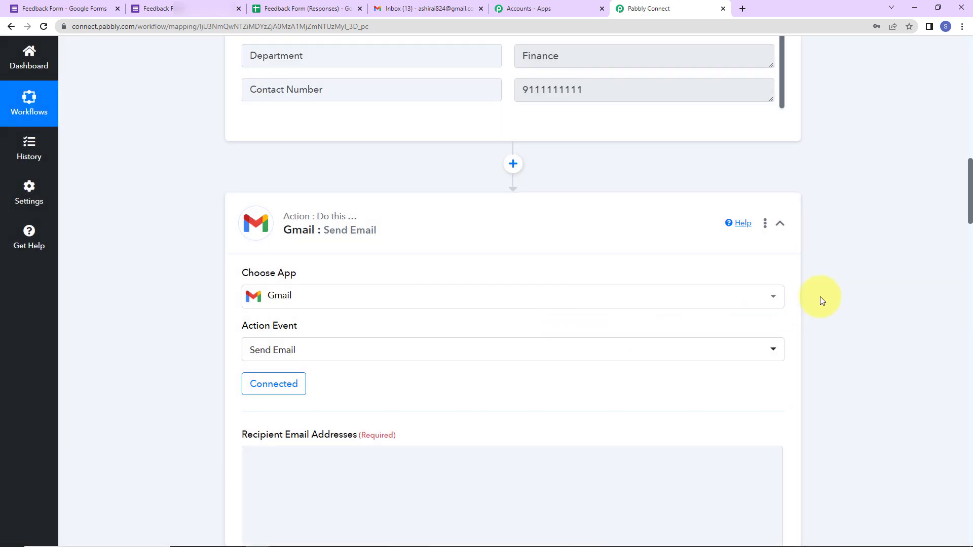
- Map the Google Forms Email Address field into the Recipient
{"action": "scroll", "coordinate": [822, 301], "scroll_direction": "down", "scroll_amount": 5}
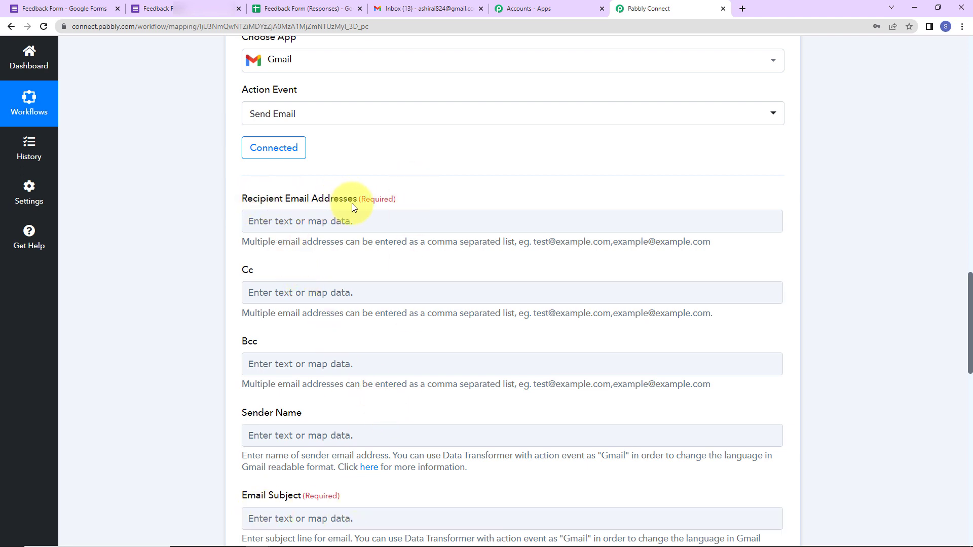
{"action": "left_click", "coordinate": [311, 221]}
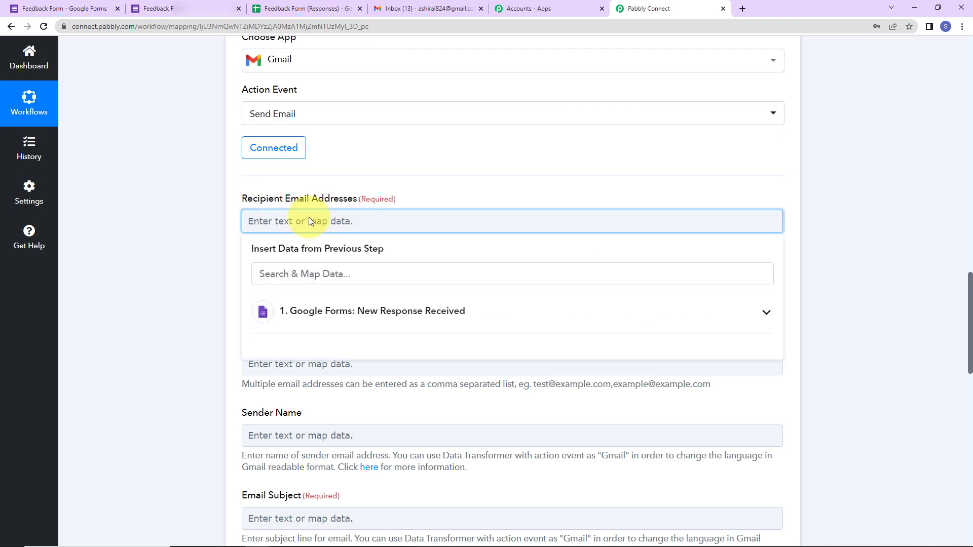
{"action": "left_click", "coordinate": [328, 314]}
{"action": "scroll", "coordinate": [344, 446], "scroll_direction": "down", "scroll_amount": 3}
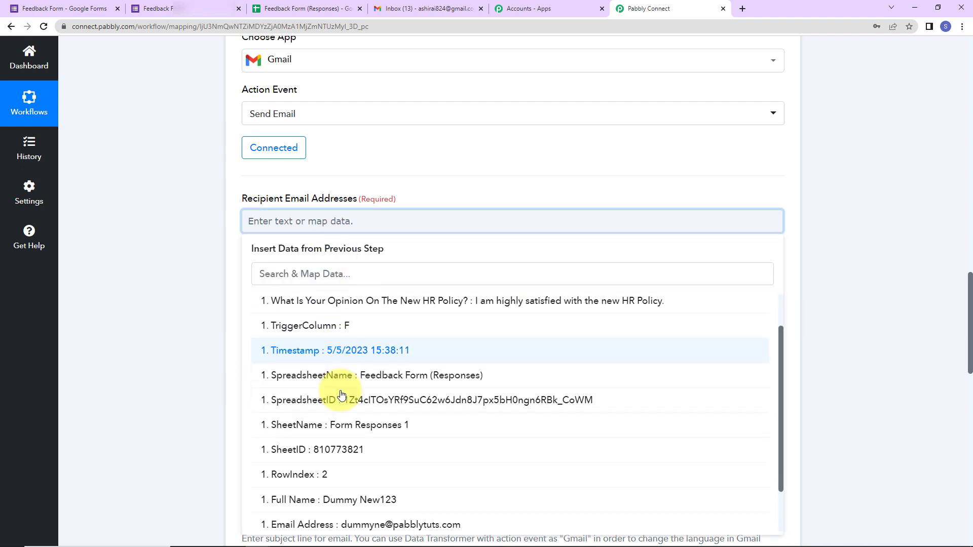
{"action": "left_click", "coordinate": [308, 476]}
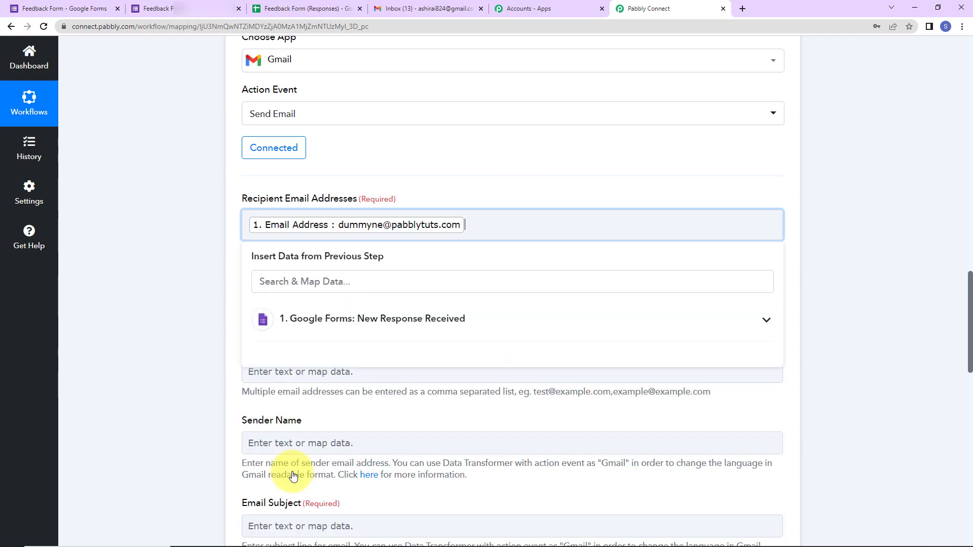
{"action": "left_click", "coordinate": [171, 329]}
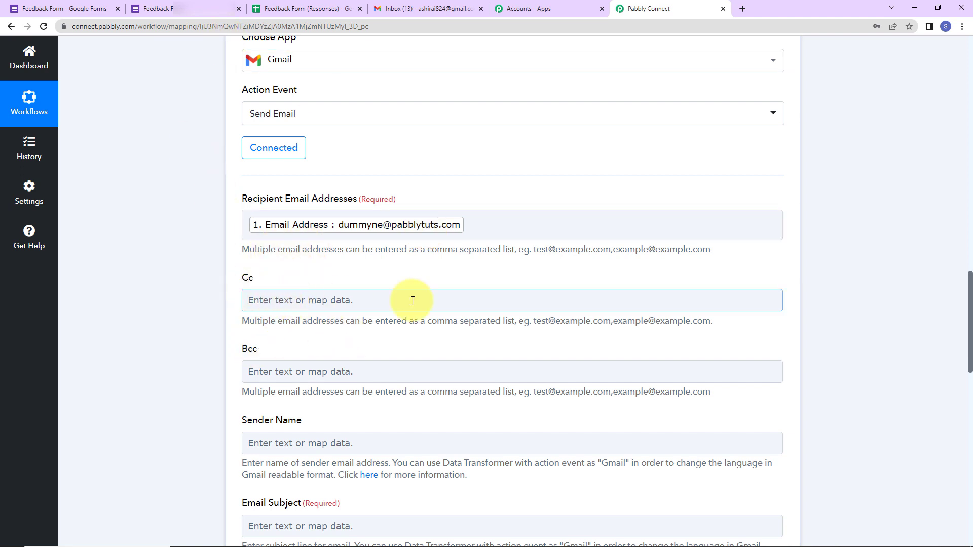
- Set the Sender Name to 'Pabbly Connect'
{"action": "scroll", "coordinate": [438, 359], "scroll_direction": "down", "scroll_amount": 2}
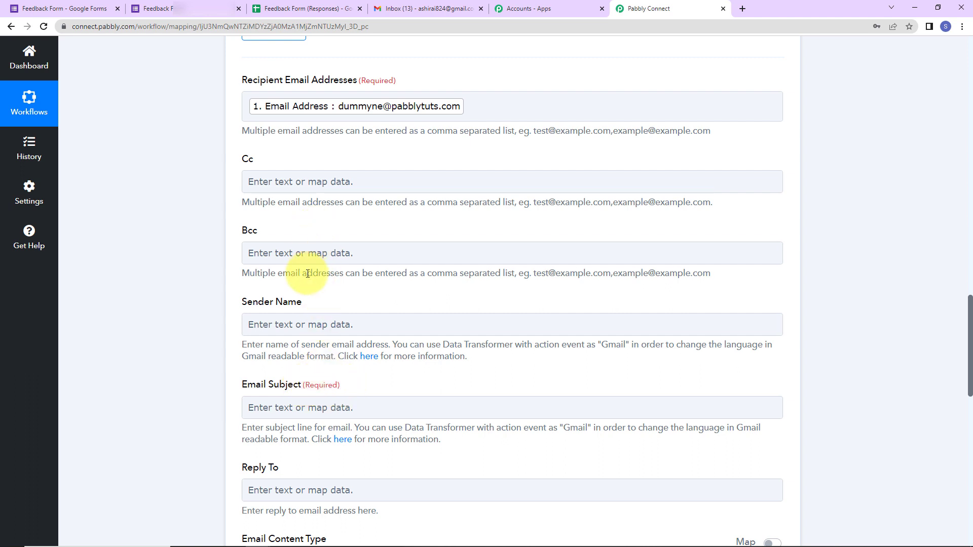
{"action": "left_click", "coordinate": [301, 325]}
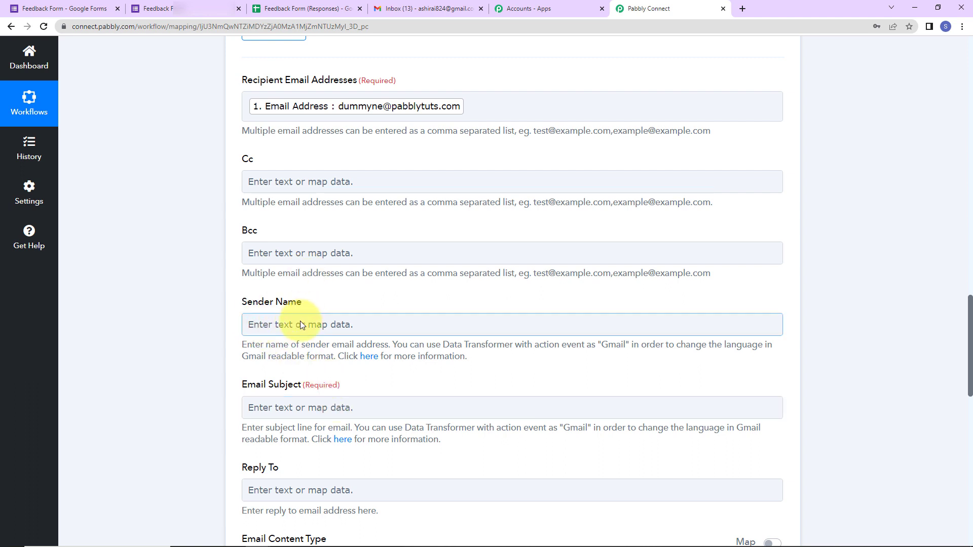
{"action": "left_click", "coordinate": [300, 325]}
{"action": "type", "text": "Pab"}
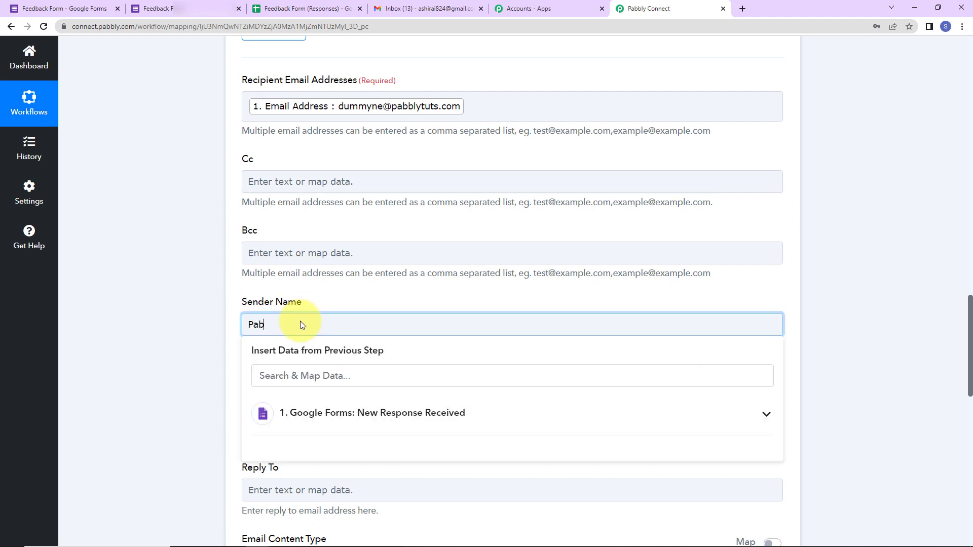
{"action": "type", "text": "bly Connect"}
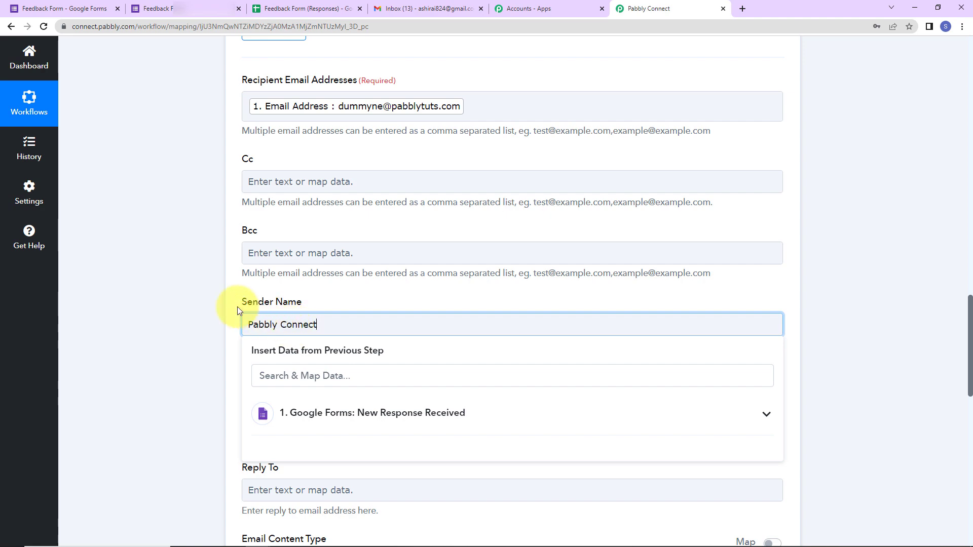
{"action": "left_click", "coordinate": [198, 295]}
- Enter 'Thank You for your Response!' as the Email Subject
{"action": "scroll", "coordinate": [248, 303], "scroll_direction": "down", "scroll_amount": 5}
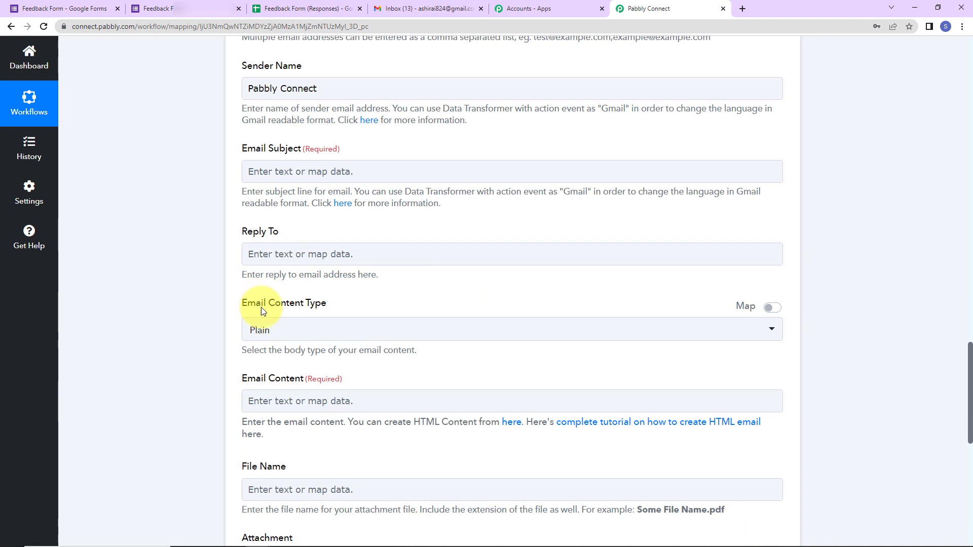
{"action": "left_click", "coordinate": [295, 157]}
{"action": "type", "text": "Thank You for your Response!"}
{"action": "left_click", "coordinate": [166, 230]}
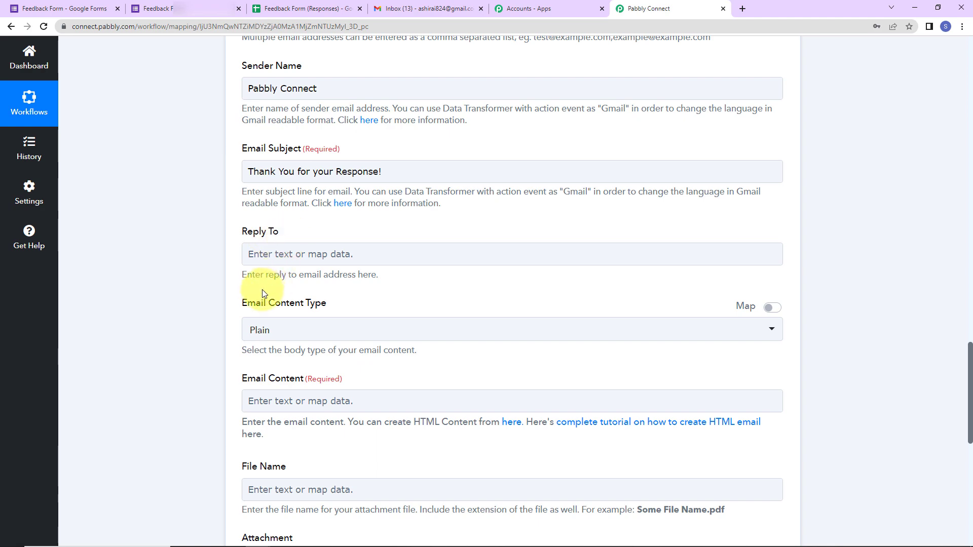
- Start the Email Content with 'Dear', the mapped Full Name field and a comma
{"action": "scroll", "coordinate": [322, 304], "scroll_direction": "down", "scroll_amount": 2}
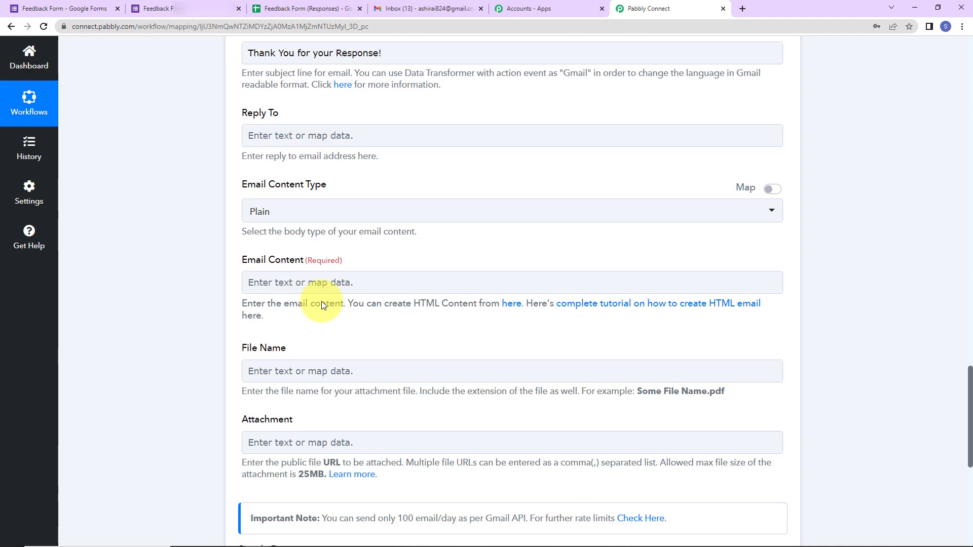
{"action": "left_click", "coordinate": [290, 280]}
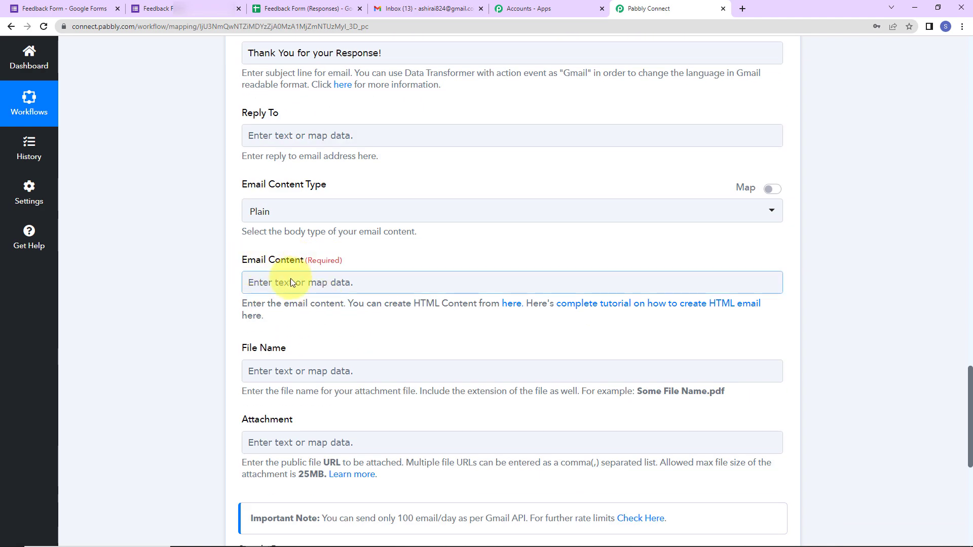
{"action": "type", "text": "Dear"}
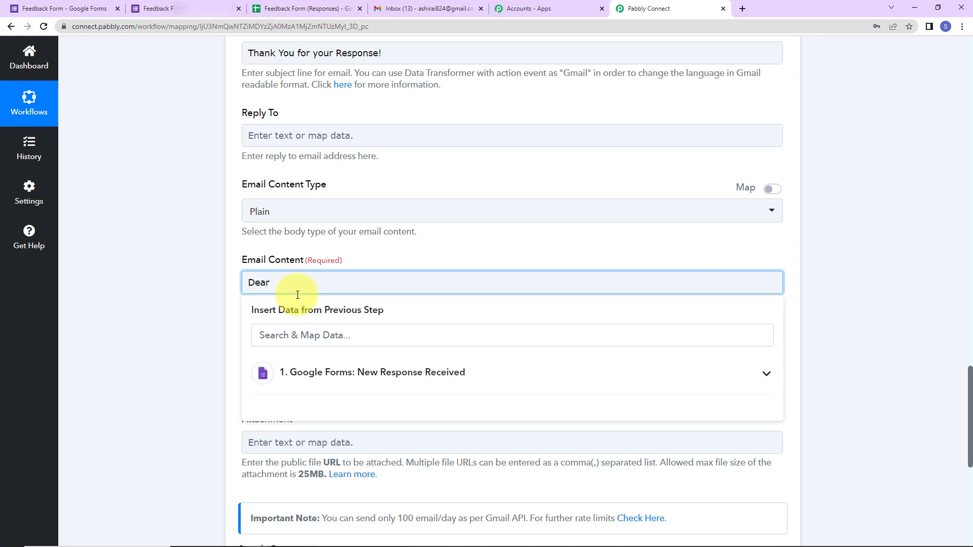
{"action": "left_click", "coordinate": [348, 383]}
{"action": "scroll", "coordinate": [361, 443], "scroll_direction": "down", "scroll_amount": 2}
{"action": "scroll", "coordinate": [361, 443], "scroll_direction": "down", "scroll_amount": 1}
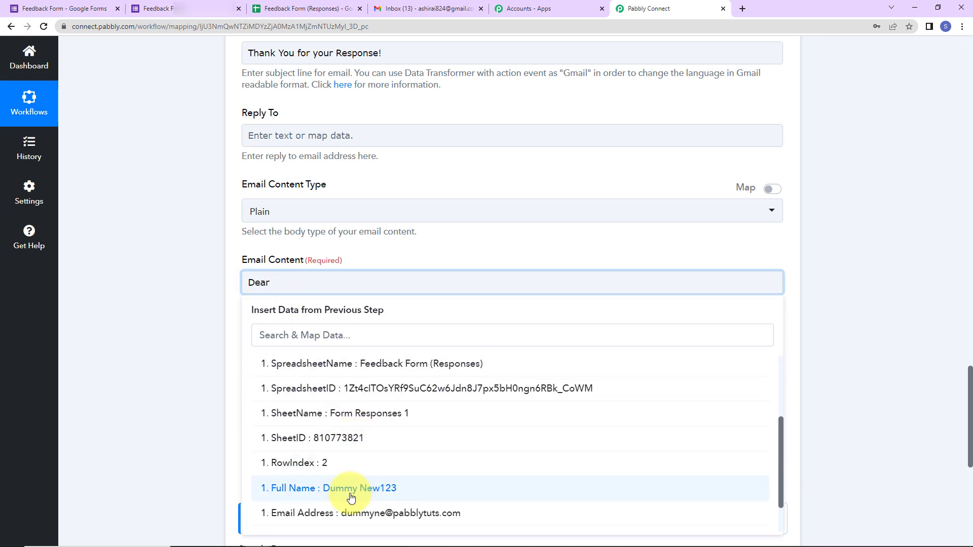
{"action": "left_click", "coordinate": [355, 489]}
{"action": "type", "text": ","}
{"action": "key", "text": "Return"}
{"action": "key", "text": "Return"}
- Add 'Thank you for your feedback. We highly appreciate the same. Regards' below the greeting
{"action": "key", "text": "ctrl+v"}
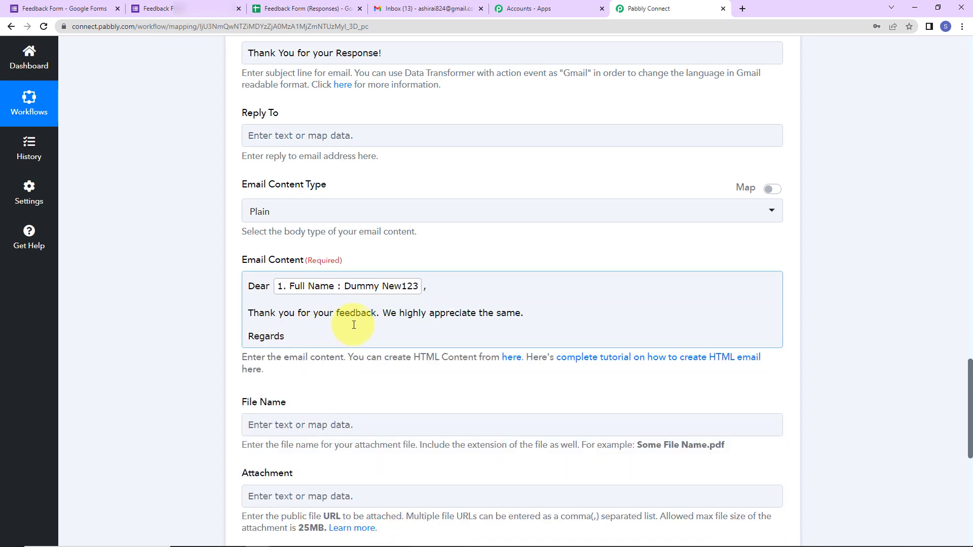
{"action": "left_click", "coordinate": [251, 356]}
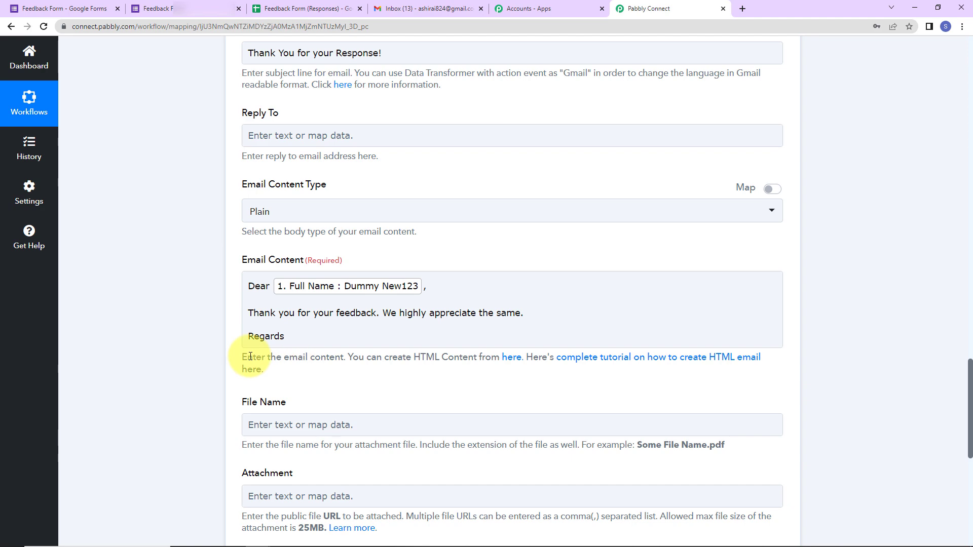
{"action": "scroll", "coordinate": [201, 342], "scroll_direction": "down", "scroll_amount": 2}
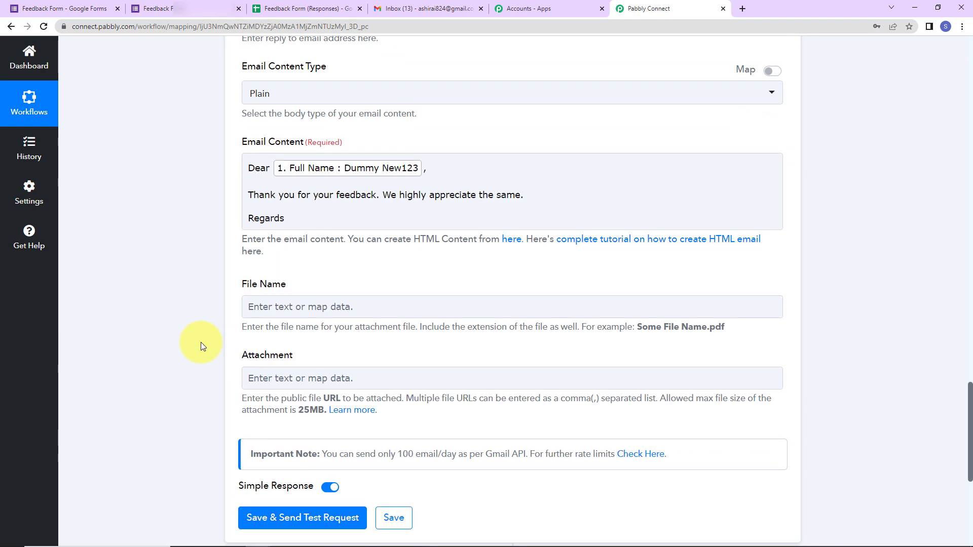
{"action": "left_click", "coordinate": [254, 379]}
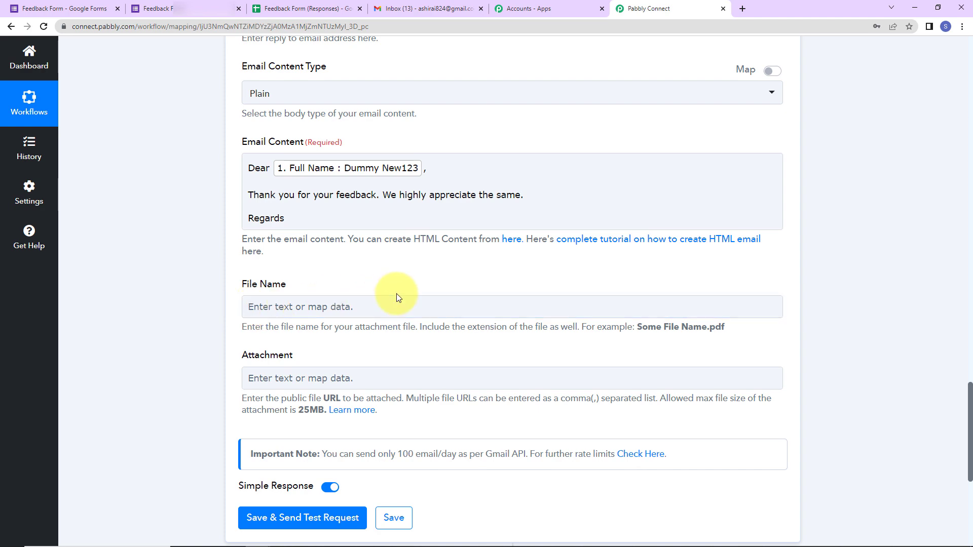
{"action": "scroll", "coordinate": [354, 401], "scroll_direction": "down", "scroll_amount": 2}
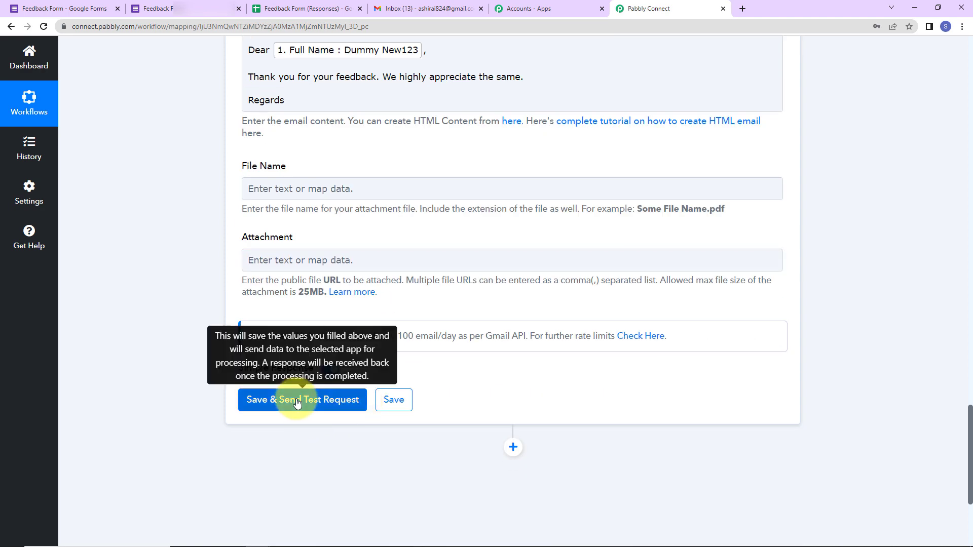
- Save and test the Send Email step, confirming Result Status sent
{"action": "left_click", "coordinate": [324, 400]}
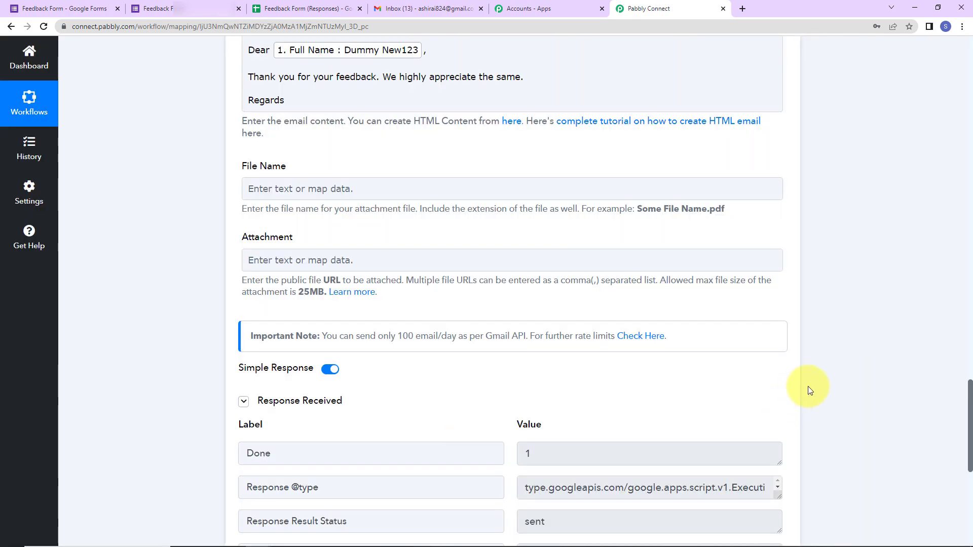
{"action": "scroll", "coordinate": [822, 384], "scroll_direction": "down", "scroll_amount": 2}
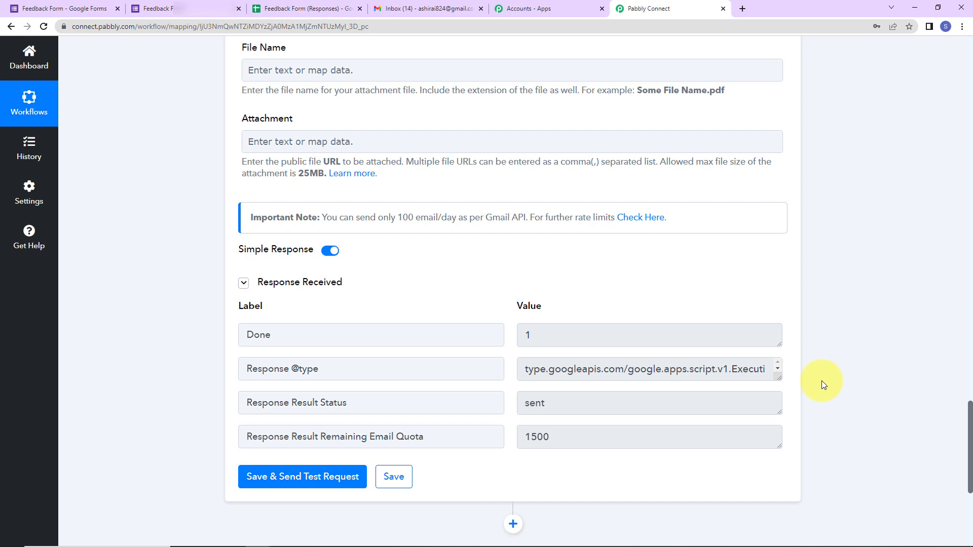
- Open the 'Thank You for your Response!' email from Pabbly Connect in the Gmail inbox
{"action": "left_click", "coordinate": [392, 9]}
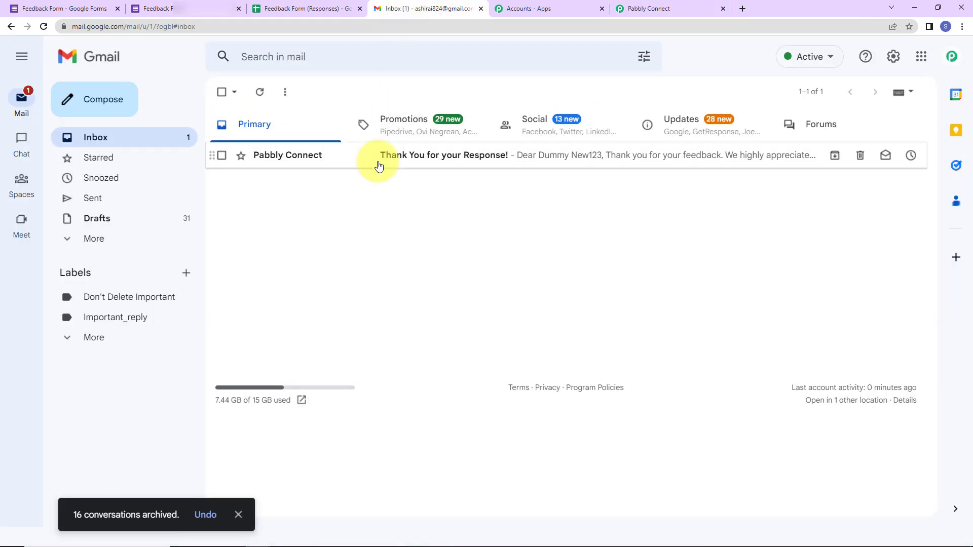
{"action": "left_click", "coordinate": [470, 162]}
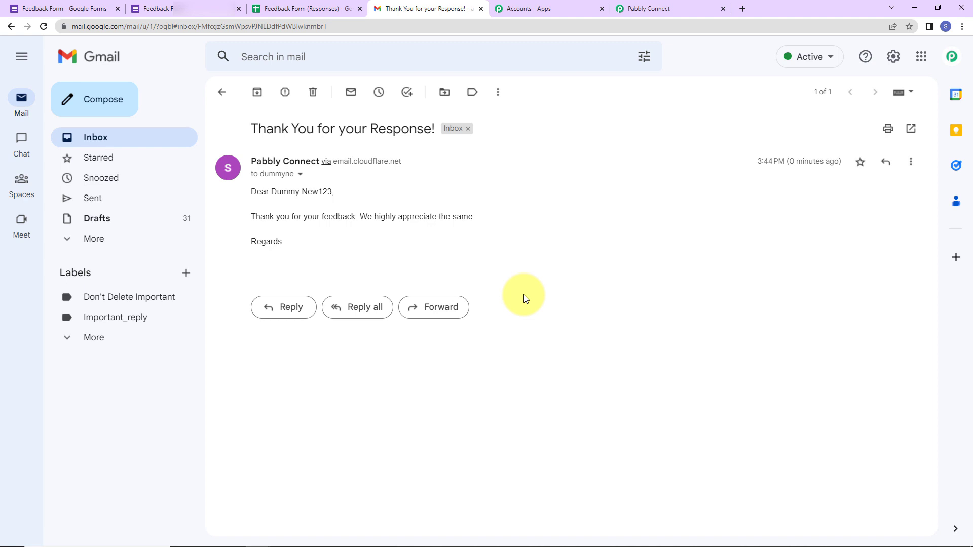
- Start another Feedback Form response and enter the test responder's name, e-mail address and contact number
{"action": "left_click", "coordinate": [189, 9]}
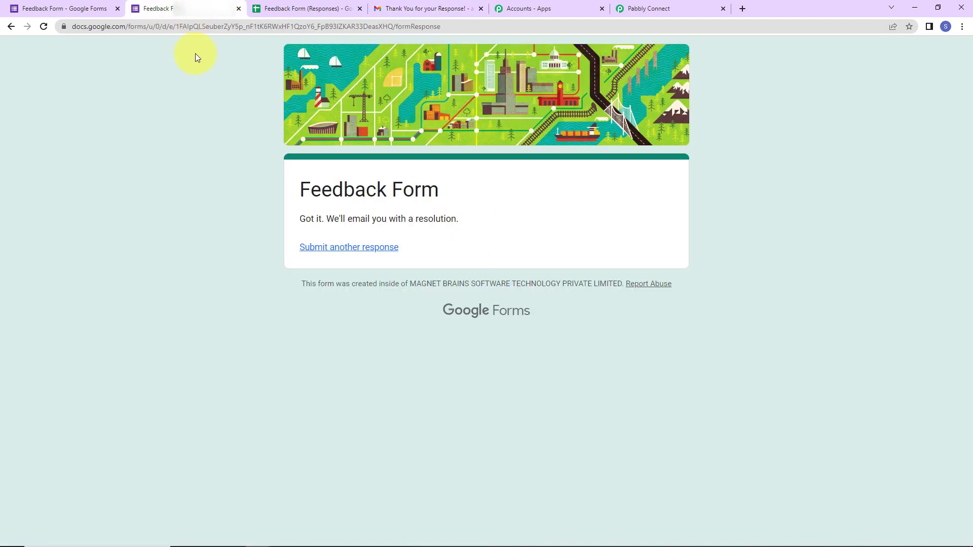
{"action": "left_click", "coordinate": [353, 247]}
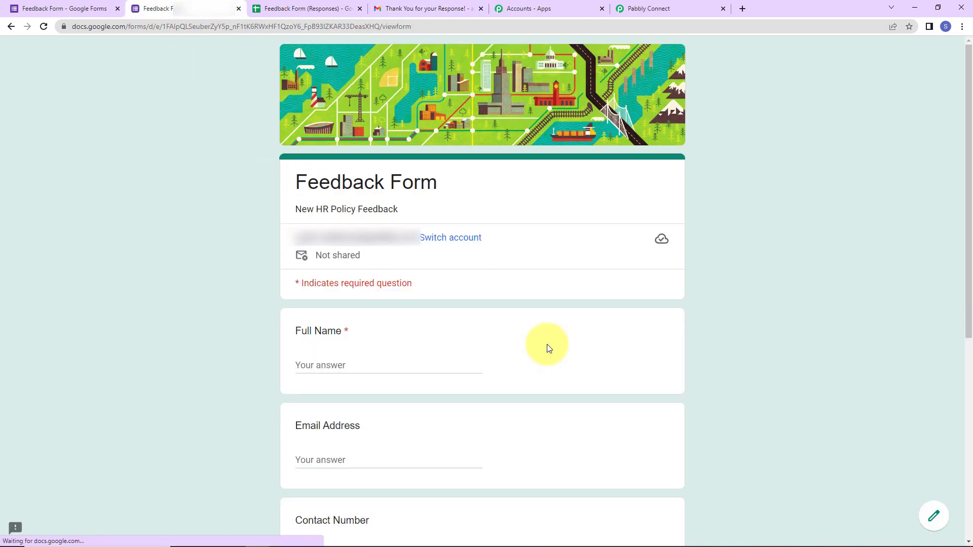
{"action": "left_click", "coordinate": [342, 361]}
{"action": "type", "text": "S"}
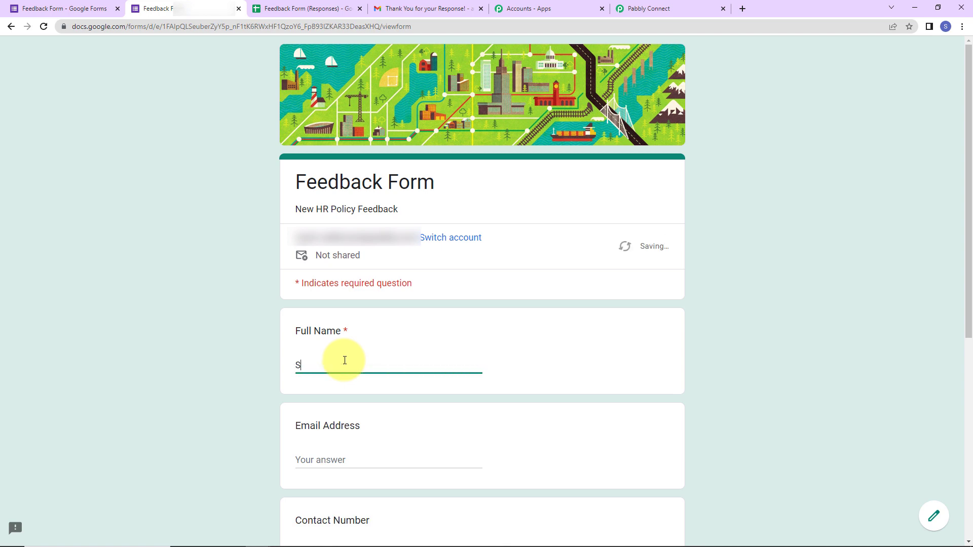
{"action": "type", "text": "mart User"}
{"action": "key", "text": "Tab"}
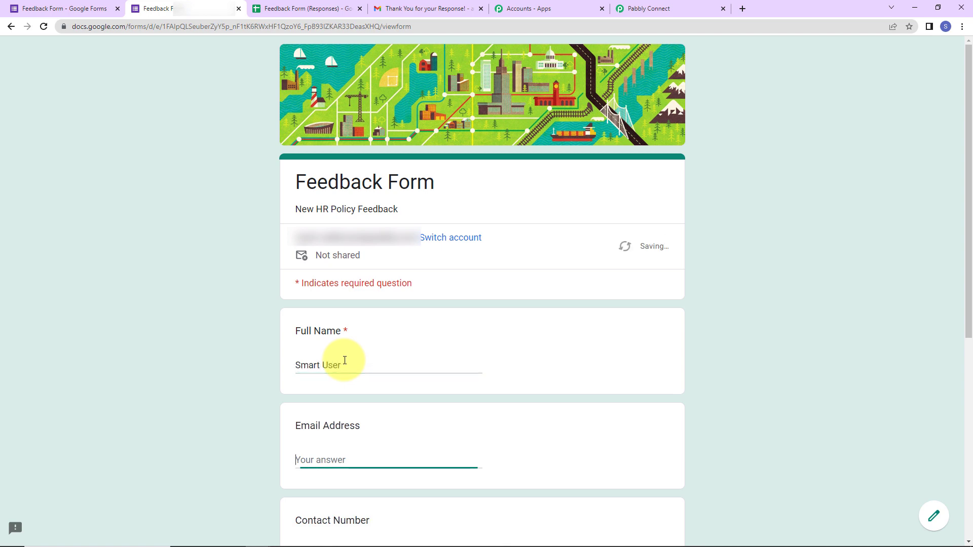
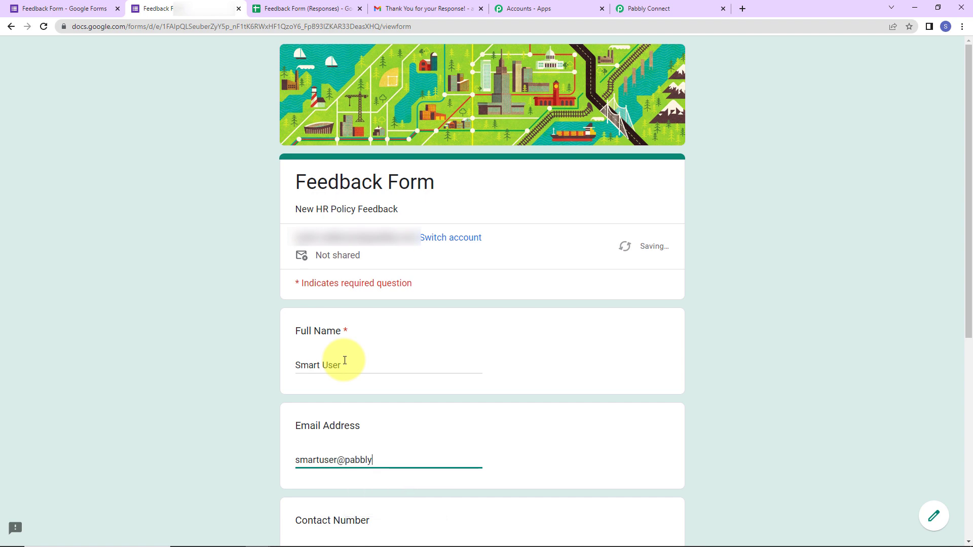
{"action": "key", "text": "Tab"}
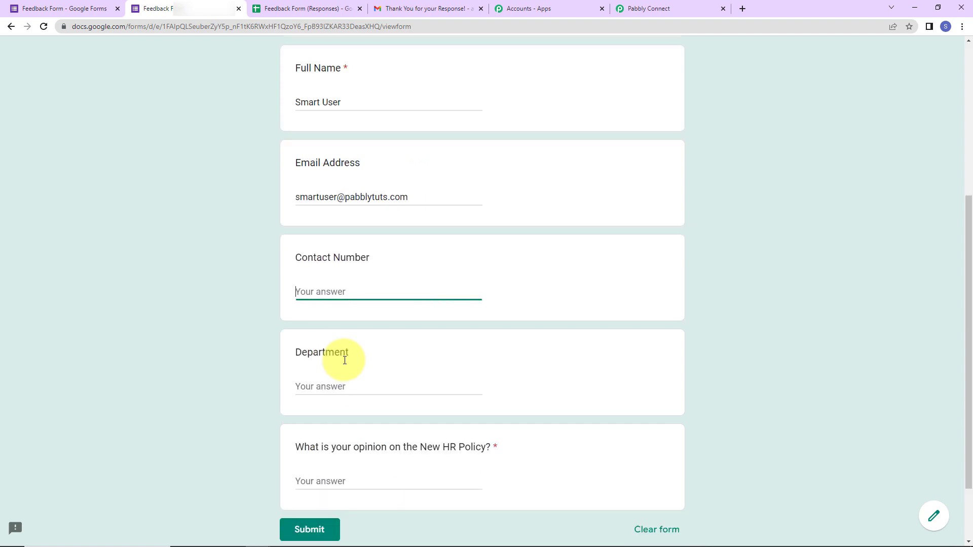
{"action": "type", "text": "9111111111"}
- Enter department 'Marketing' and opinion 'I am not okay with the new policy. Please discuss.', then submit
{"action": "key", "text": "Tab"}
{"action": "type", "text": "Marketing"}
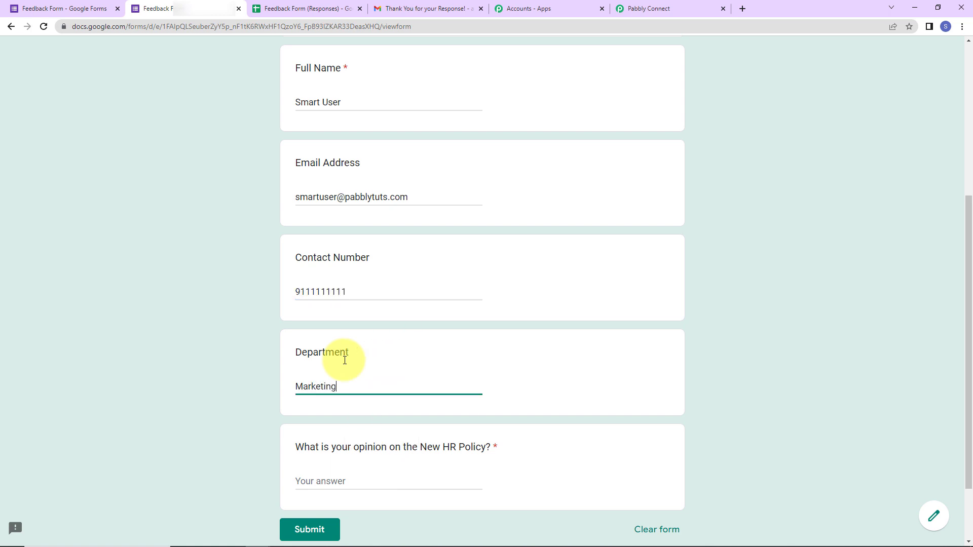
{"action": "key", "text": "Tab"}
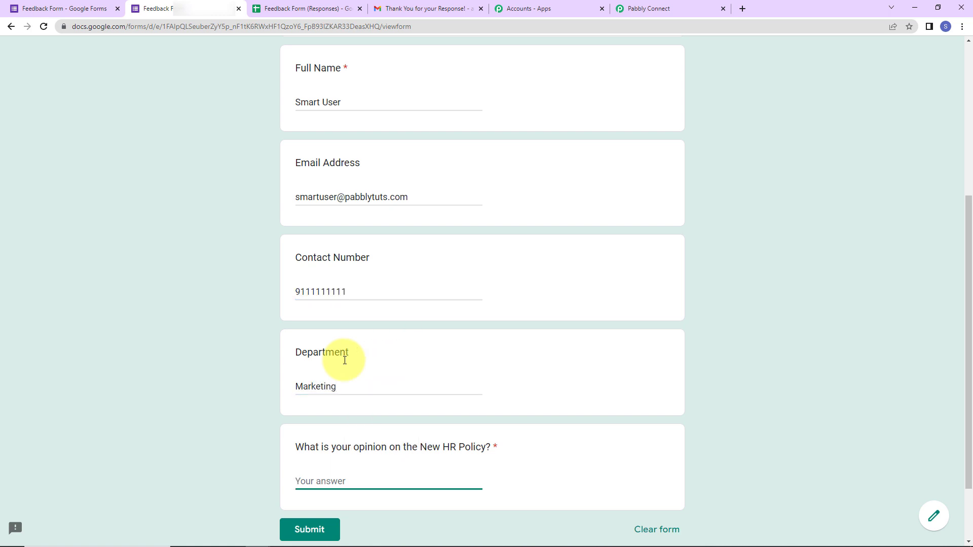
{"action": "type", "text": "I am not okay with the new po"}
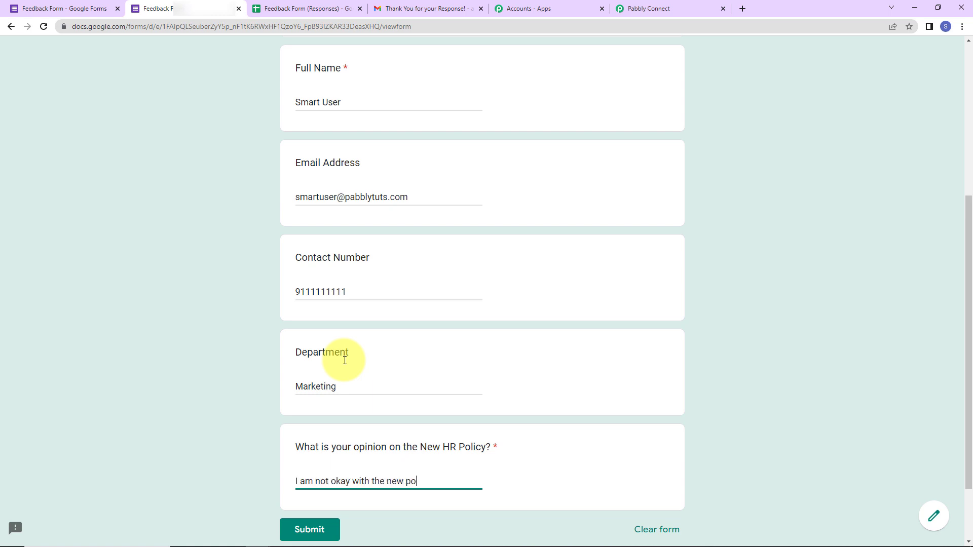
{"action": "type", "text": "licy. Please discuss"}
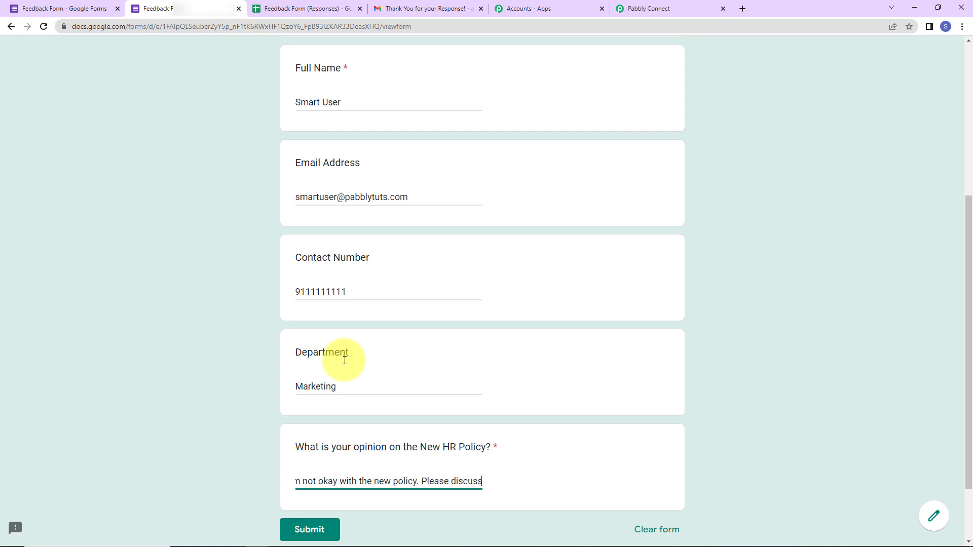
{"action": "type", "text": "."}
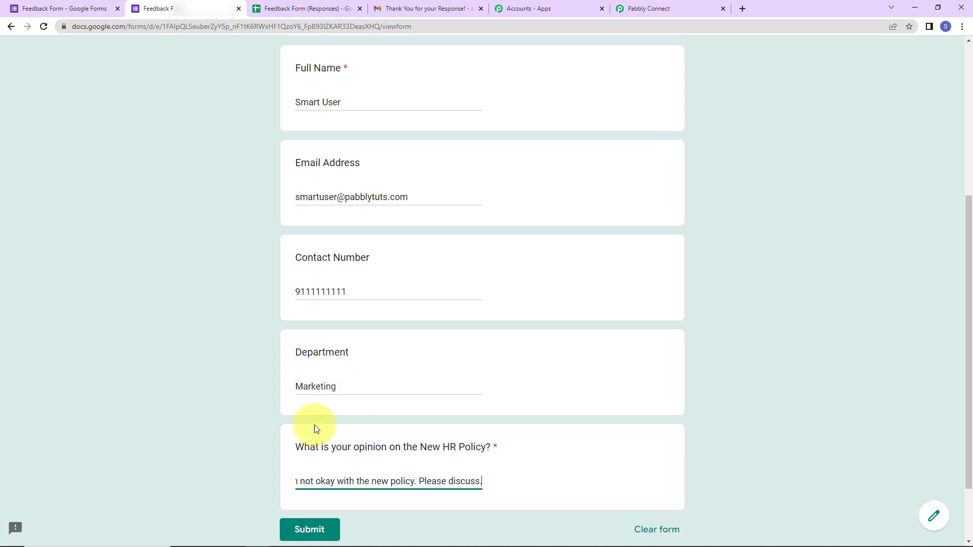
{"action": "left_click", "coordinate": [301, 530]}
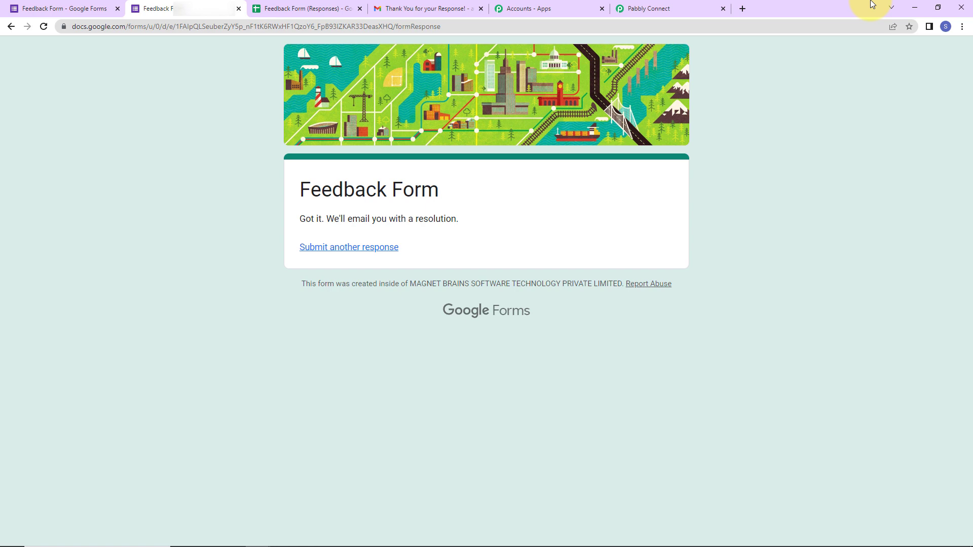
{"action": "left_click", "coordinate": [447, 7]}
- Open the Pabbly Connect thank-you conversation and expand the trimmed content of the newest email
{"action": "left_click", "coordinate": [104, 142]}
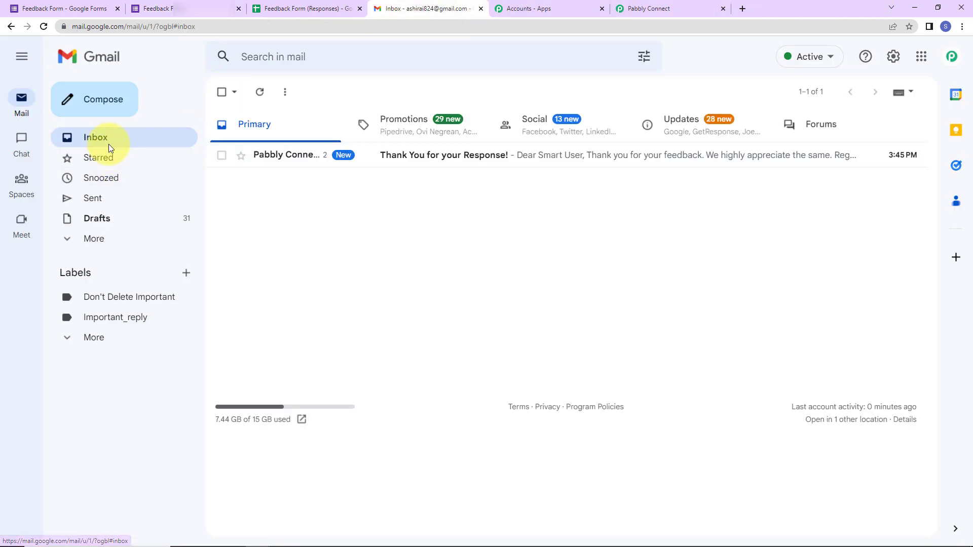
{"action": "left_click", "coordinate": [515, 158]}
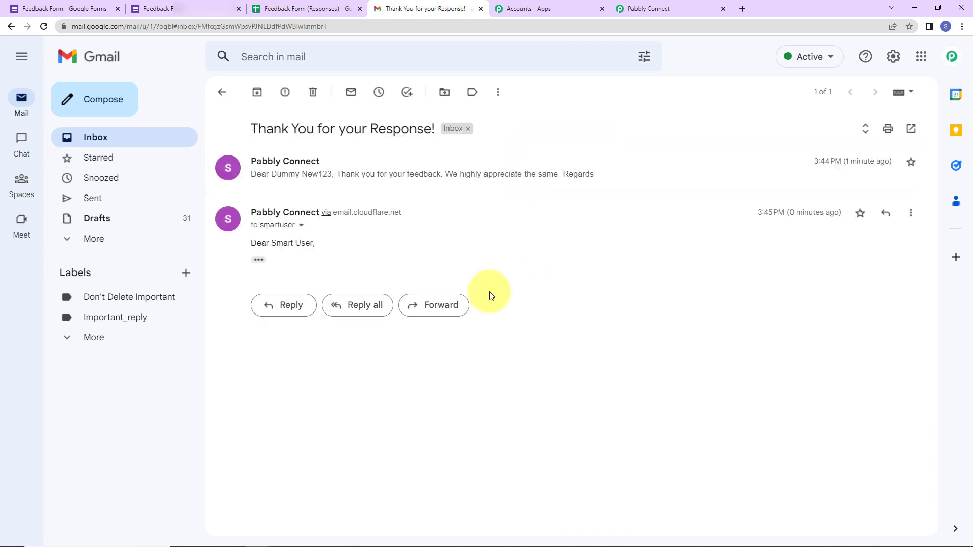
{"action": "left_click", "coordinate": [256, 262]}
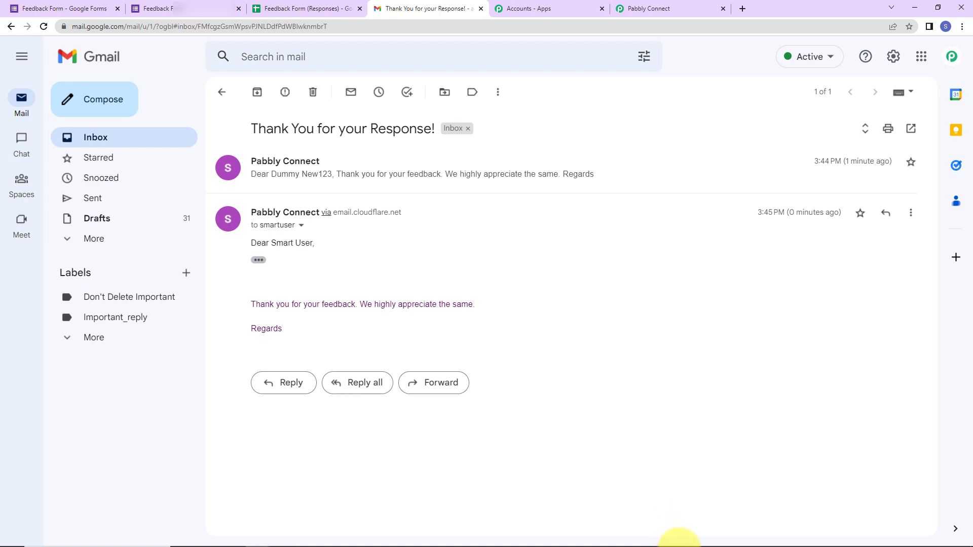
- Collapse the New Response Received trigger and the Gmail Send Email action in the workflow
{"action": "left_click", "coordinate": [661, 10]}
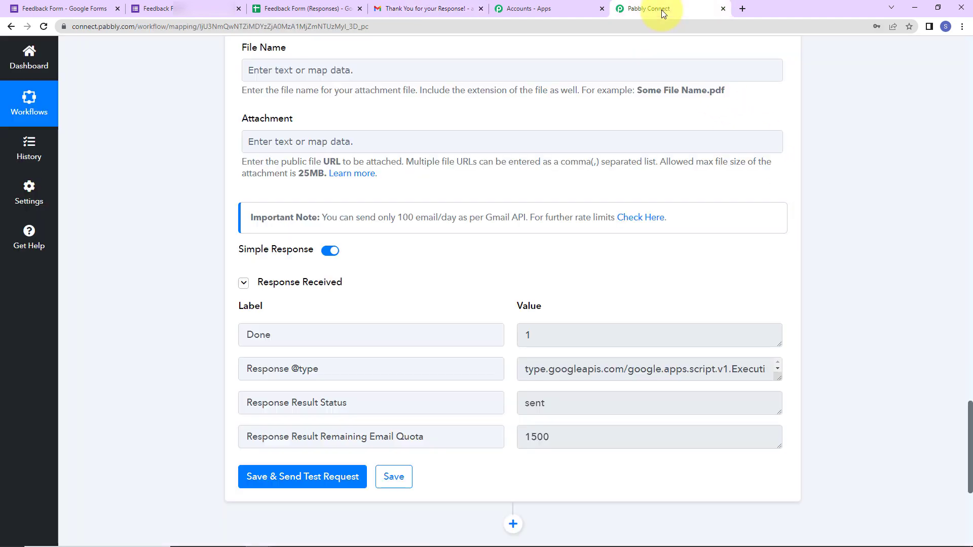
{"action": "left_click_drag", "start_coordinate": [969, 488], "coordinate": [958, 100]}
{"action": "mouse_move", "coordinate": [289, 211]}
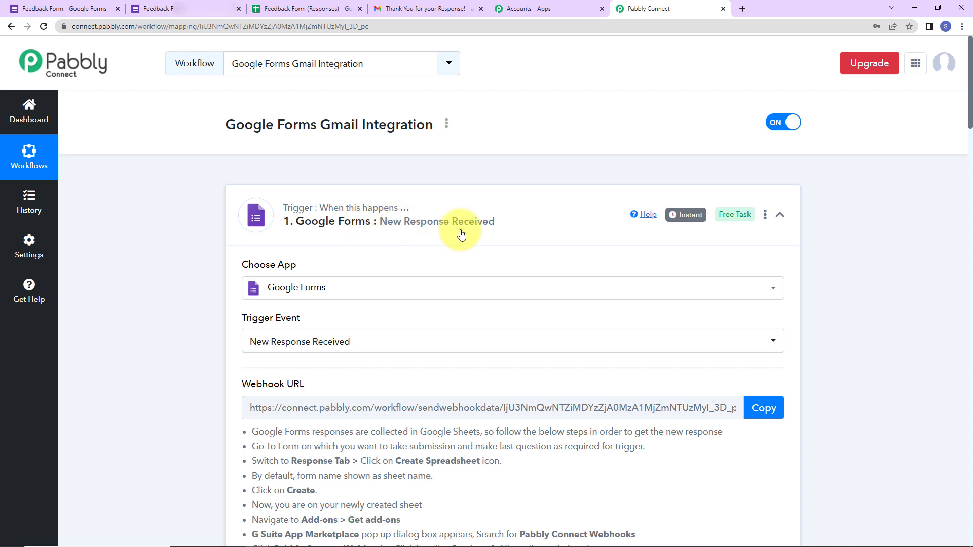
{"action": "left_click", "coordinate": [781, 215]}
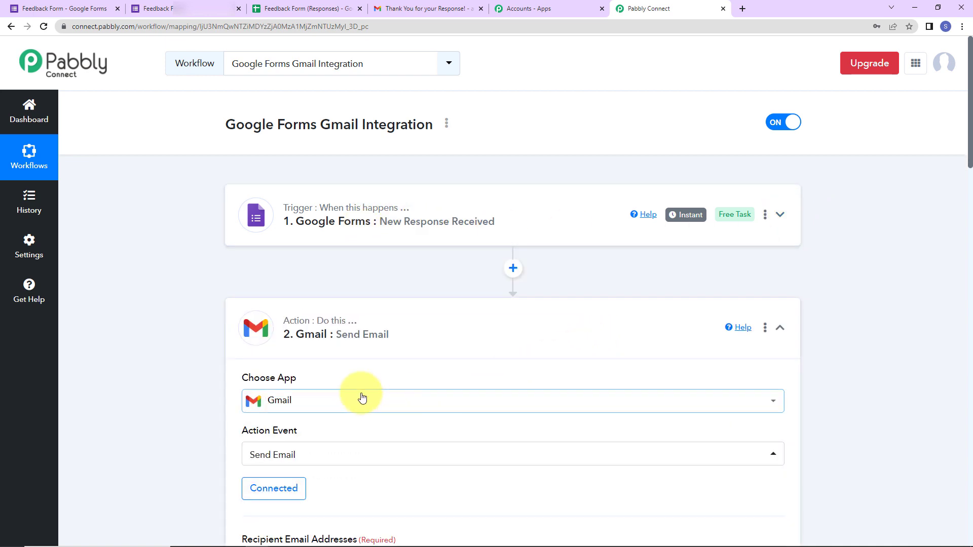
{"action": "left_click", "coordinate": [781, 328]}
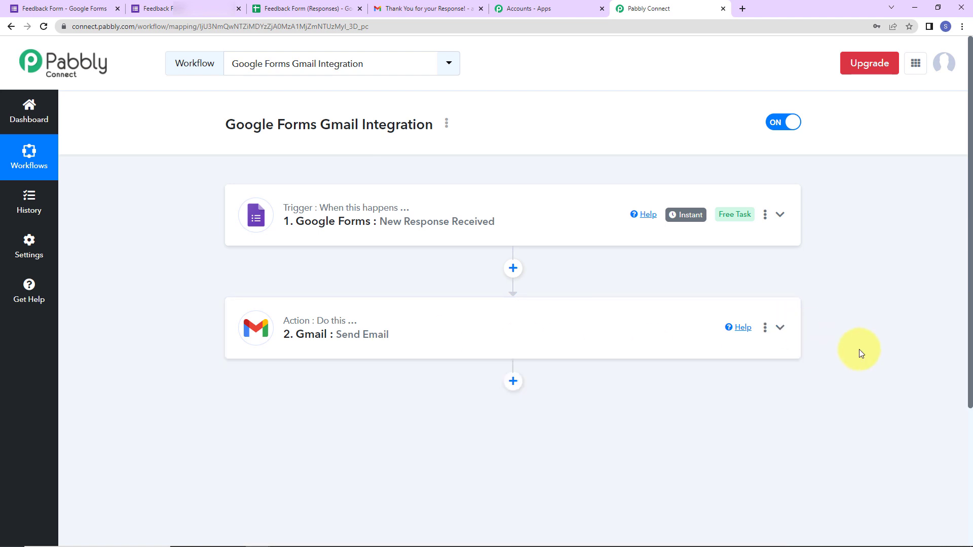